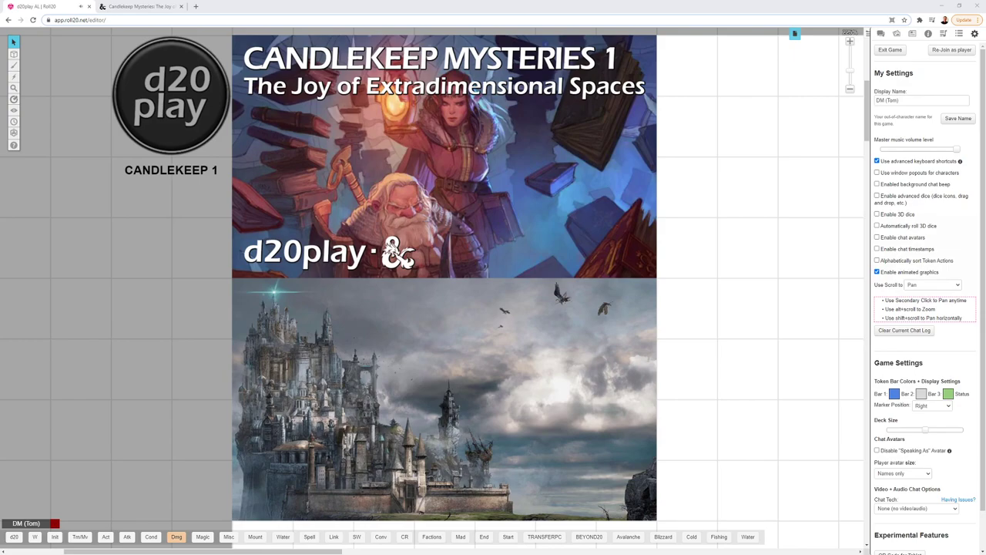
Browse the battlemap previews on the Joy of Extradimensional Spaces DM Resources Pack page on DMs Guild.
left_click(146, 6)
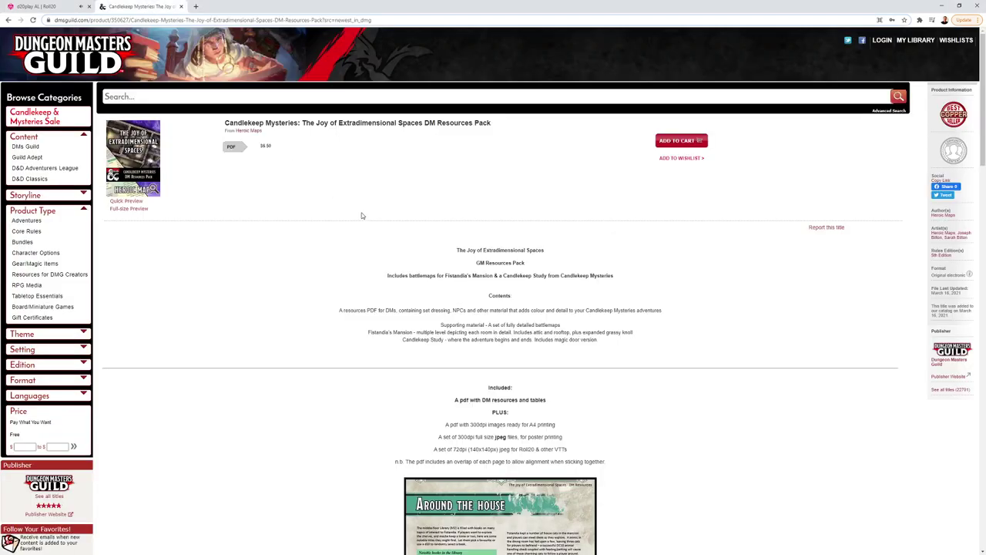
scroll(367, 223, "down", 2)
scroll(368, 223, "down", 8)
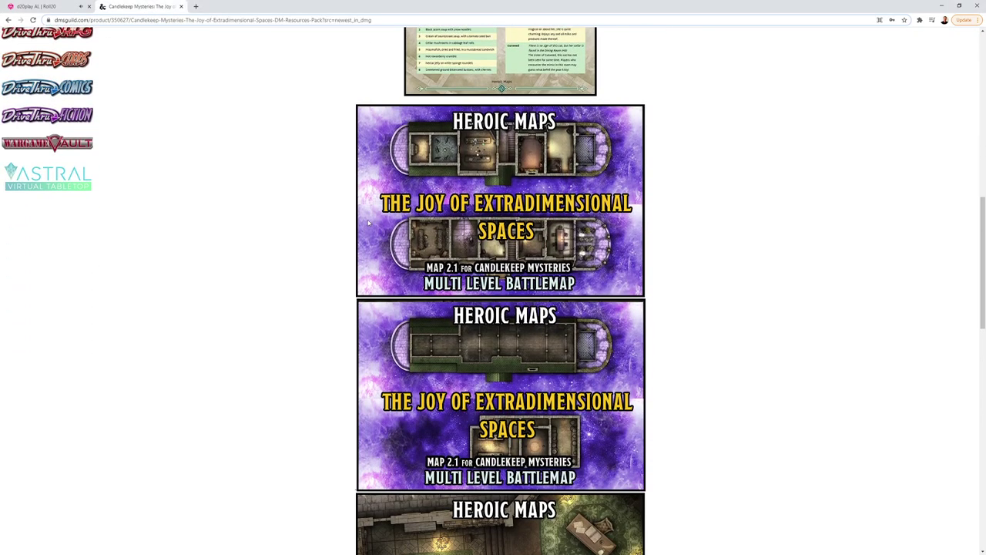
scroll(368, 223, "down", 8)
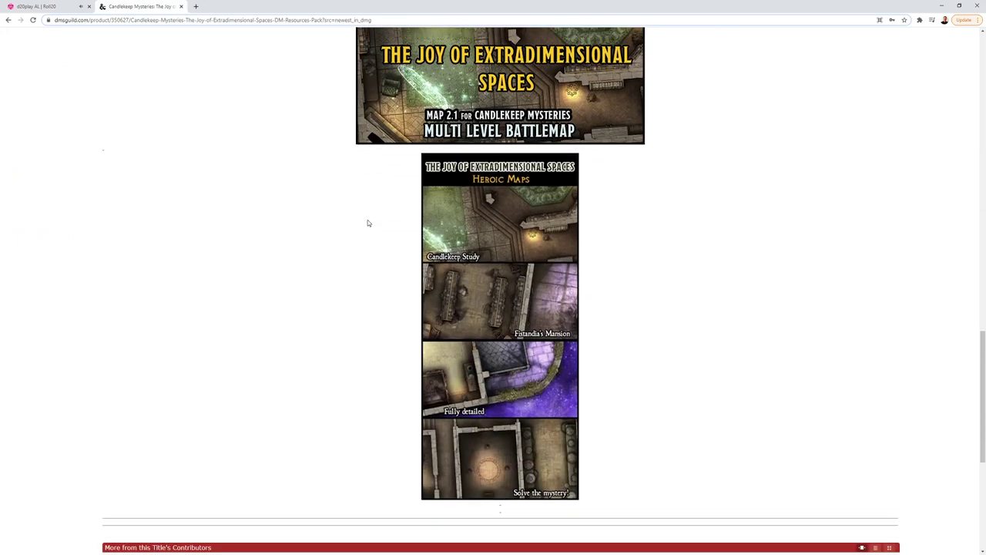
scroll(368, 222, "up", 10)
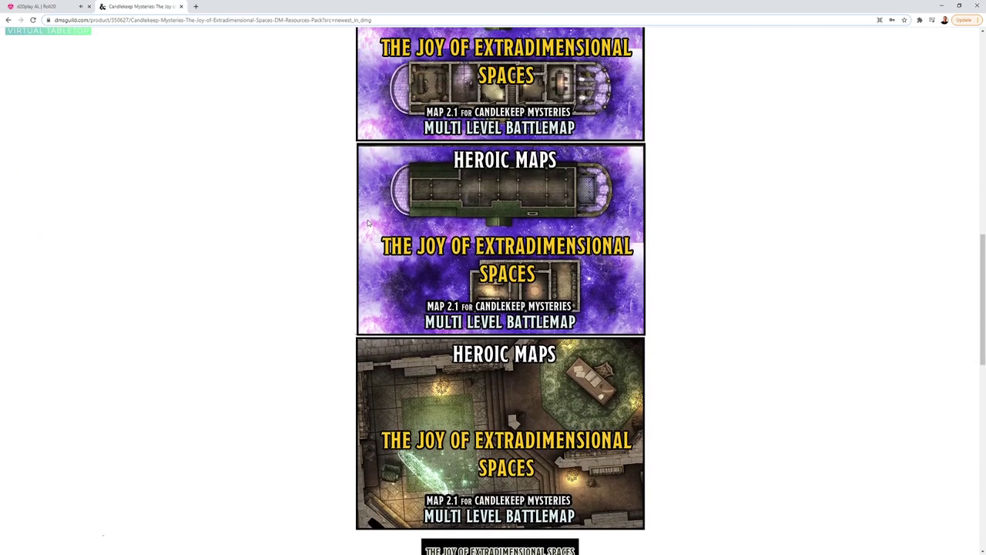
scroll(368, 223, "up", 15)
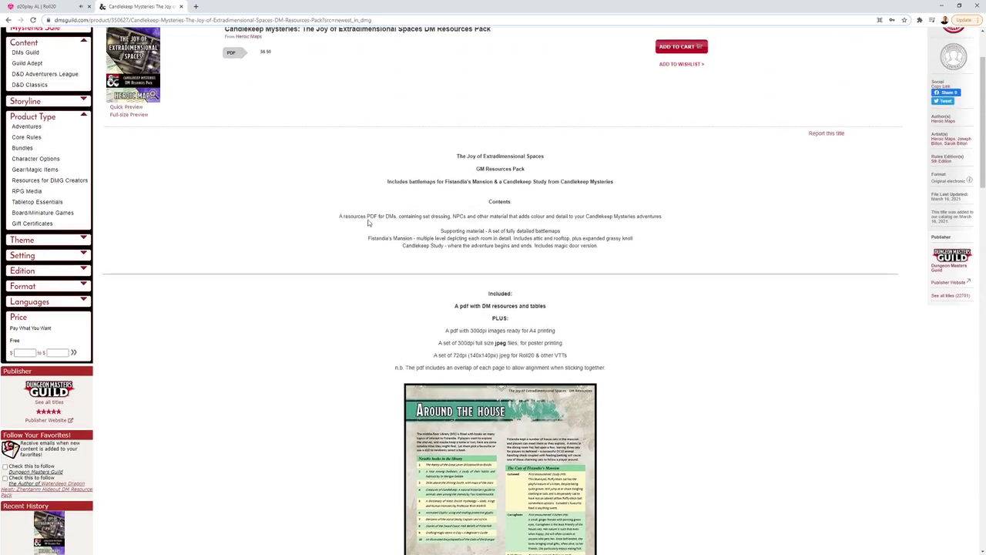
Back in Roll20, lower the Existential Dread track's volume in the Jukebox.
left_click(57, 7)
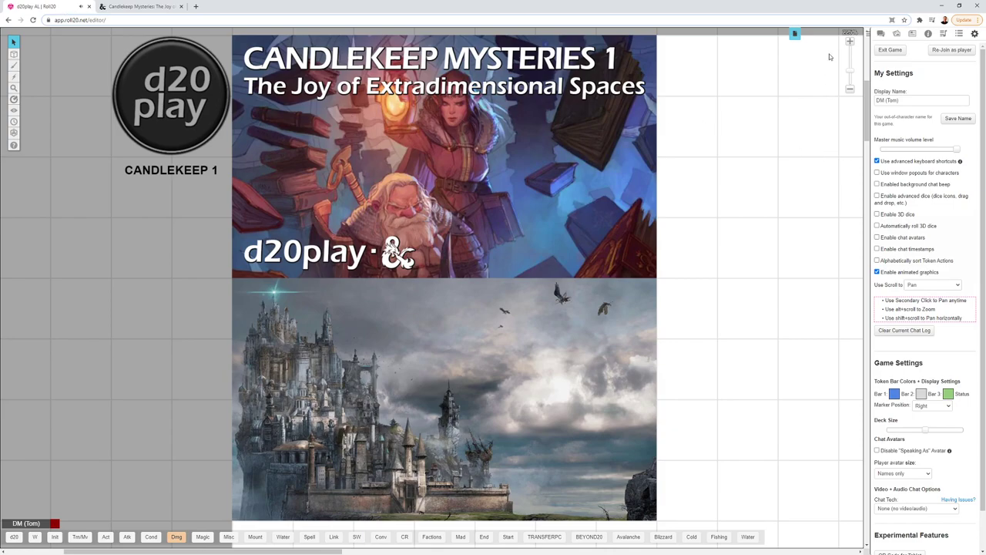
left_click(943, 35)
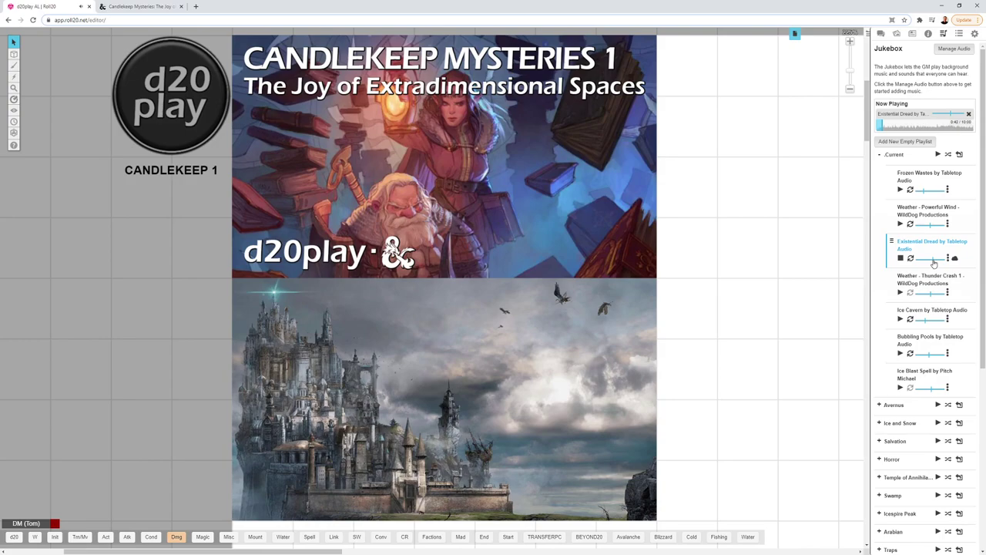
left_click_drag(934, 264, 922, 264)
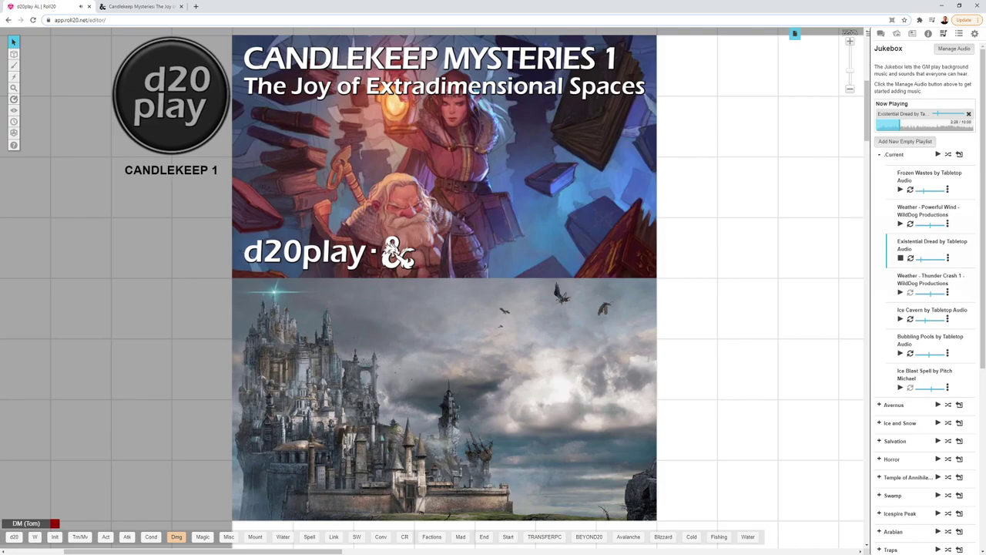
Send the Candlekeep study map to the back so the spectral sword shows over the rug.
scroll(431, 285, "down", 5)
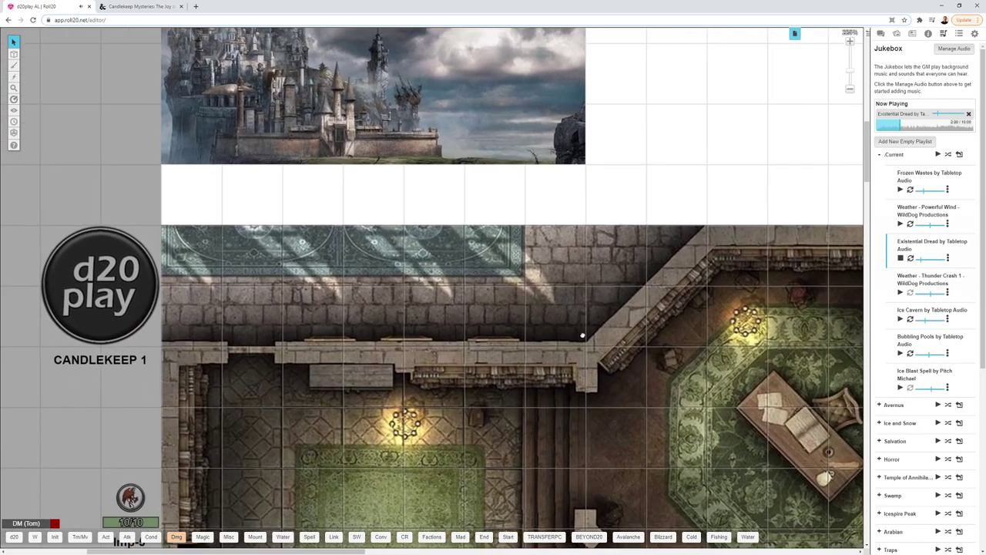
scroll(581, 333, "right", 2)
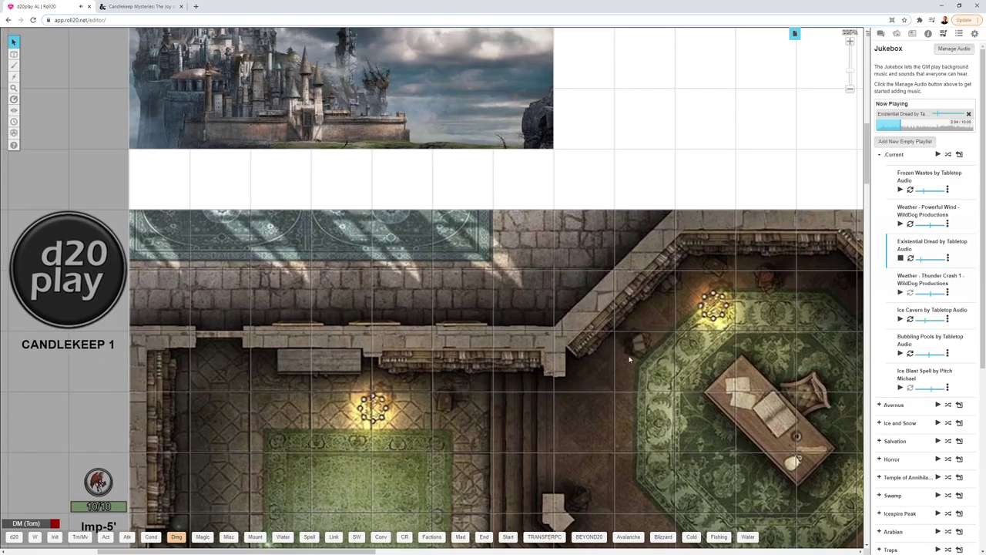
left_click(631, 355)
right_click(633, 350)
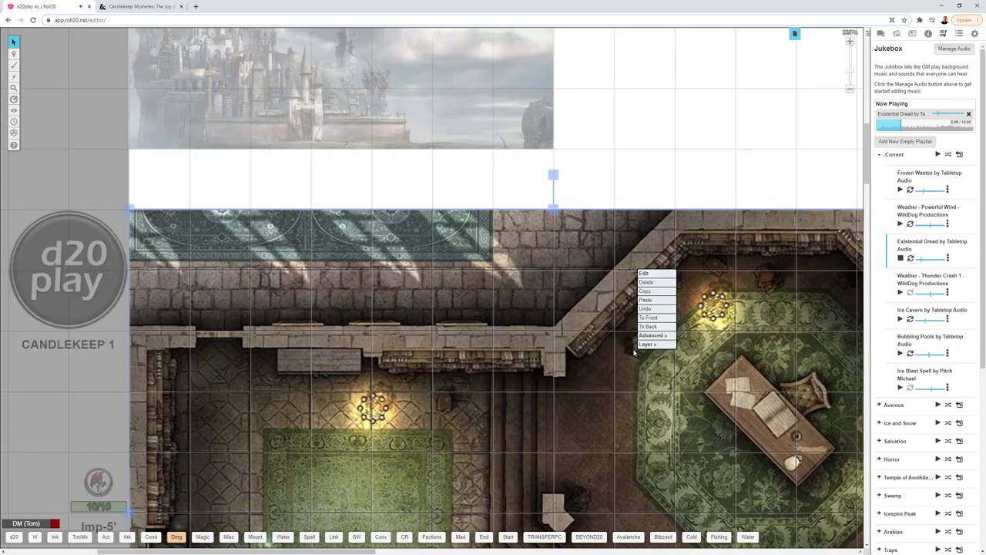
left_click(654, 328)
scroll(598, 339, "down", 1)
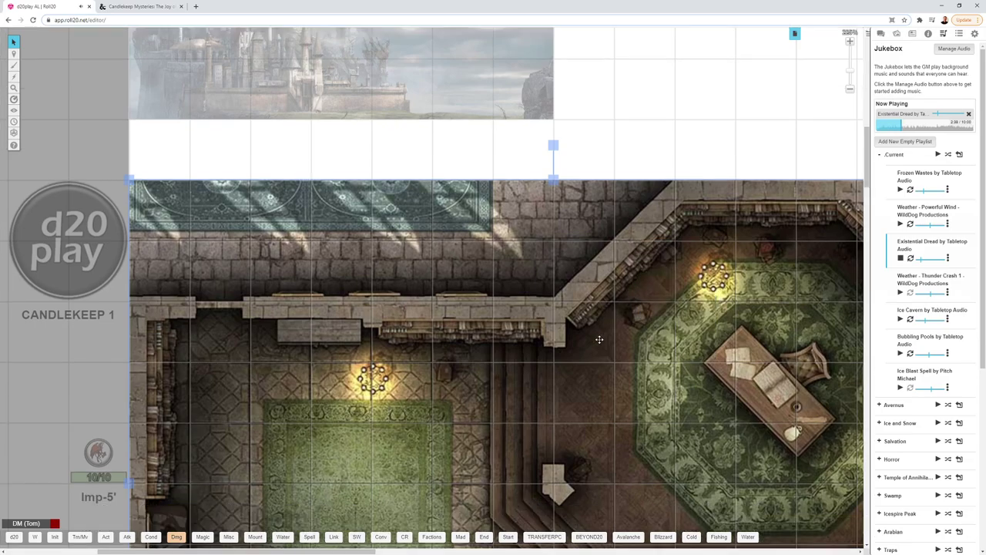
scroll(599, 339, "down", 3)
scroll(599, 340, "down", 2)
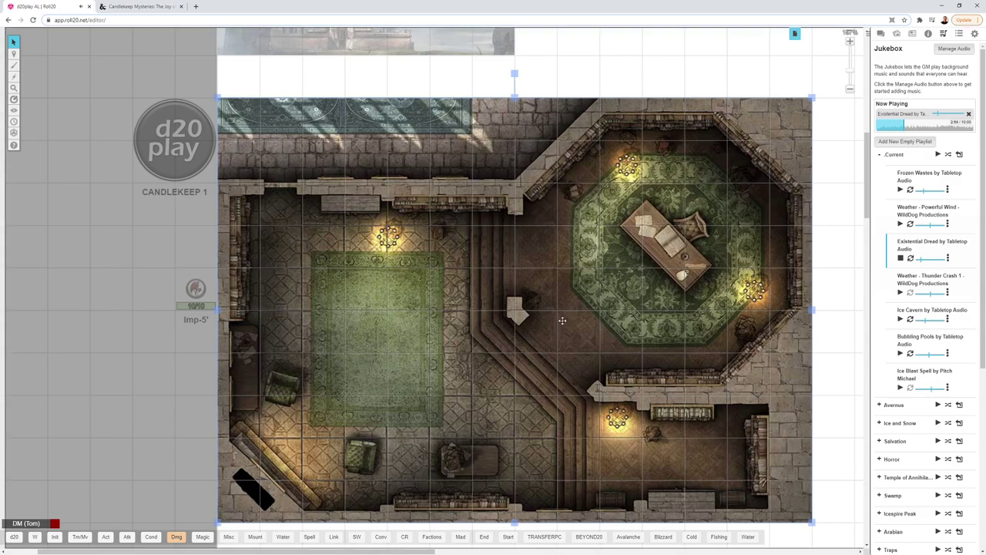
right_click(562, 320)
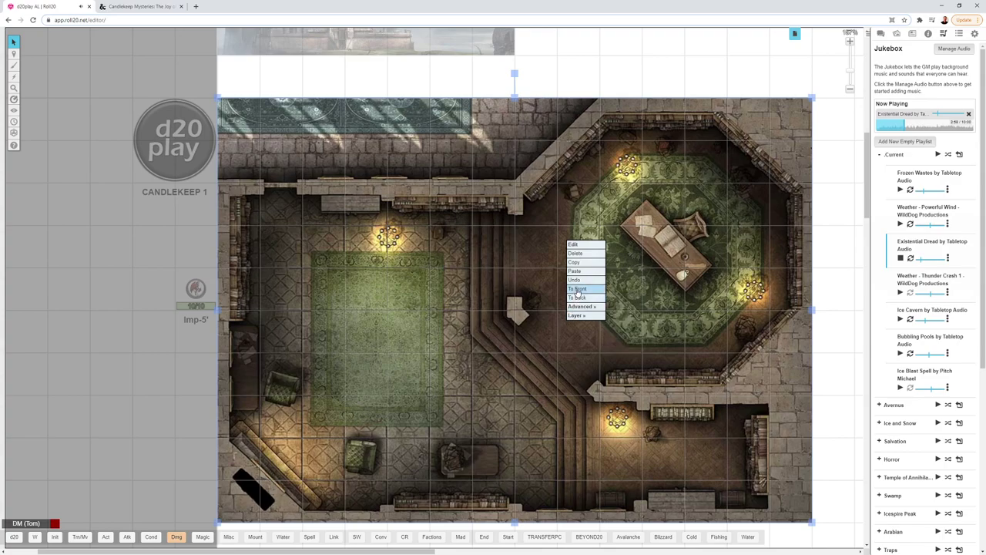
left_click(578, 297)
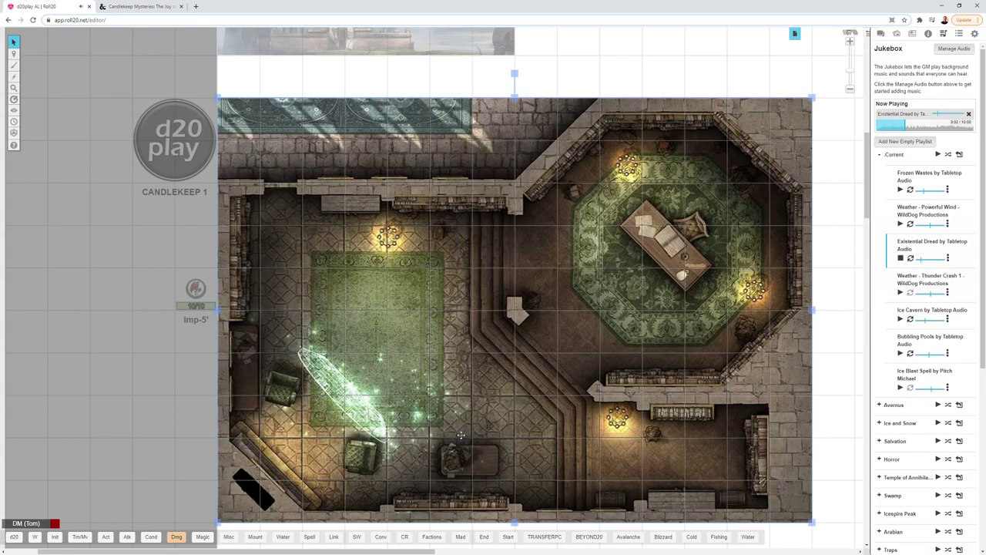
Scroll and zoom down to reveal the purple starfield mansion floor maps below the library.
scroll(548, 425, "down", 10)
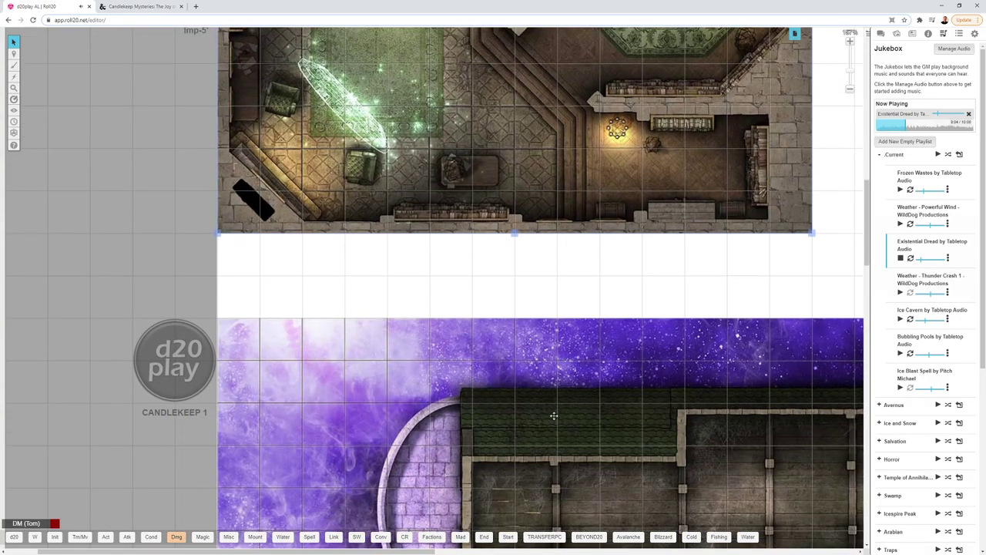
scroll(555, 416, "down", 3)
scroll(567, 414, "up", 2)
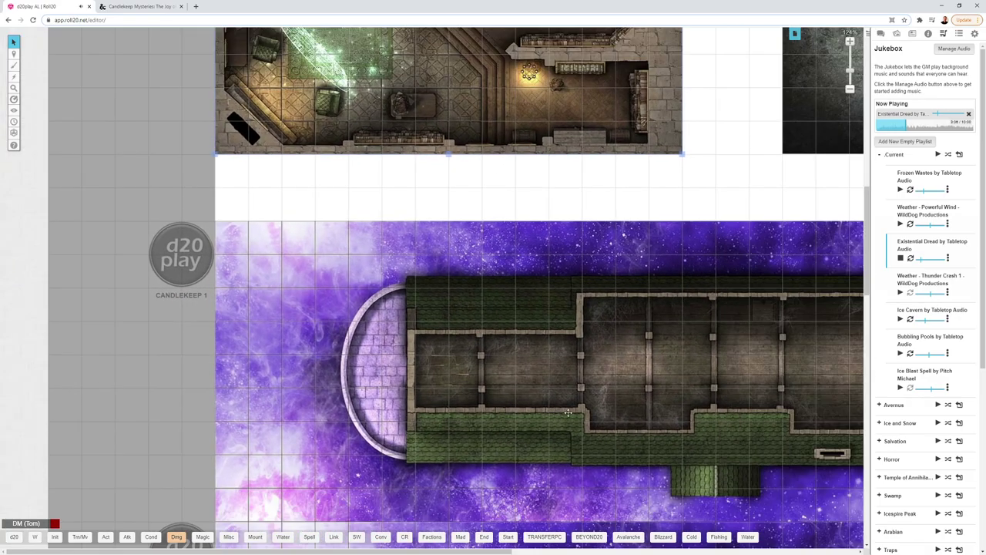
scroll(555, 409, "down", 3)
scroll(552, 389, "up", 3)
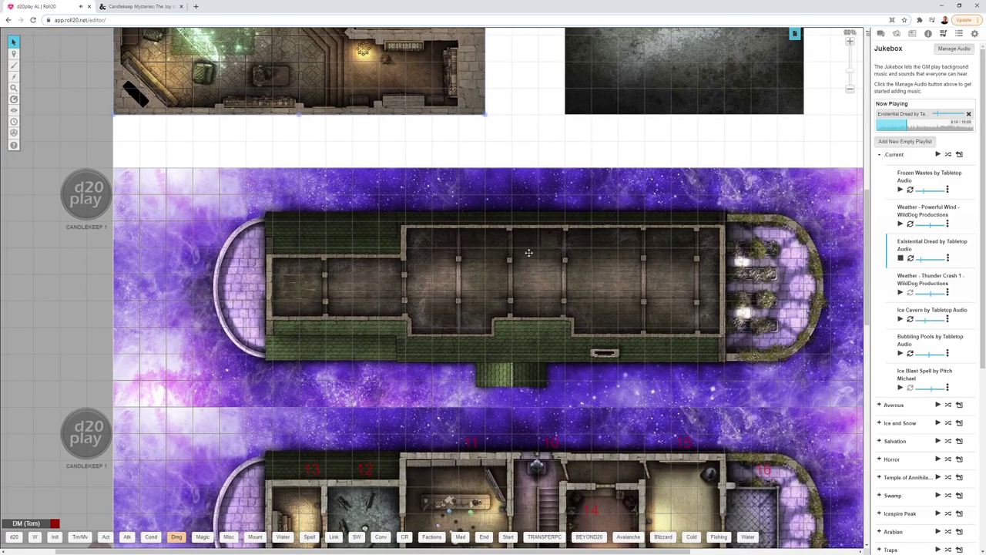
scroll(564, 362, "down", 2)
scroll(543, 328, "up", 2)
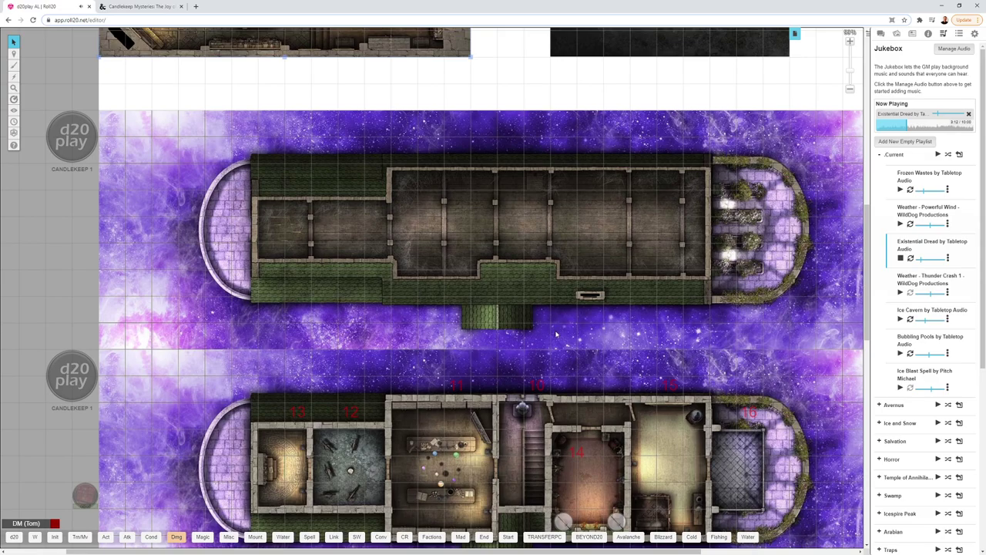
scroll(538, 318, "down", 5)
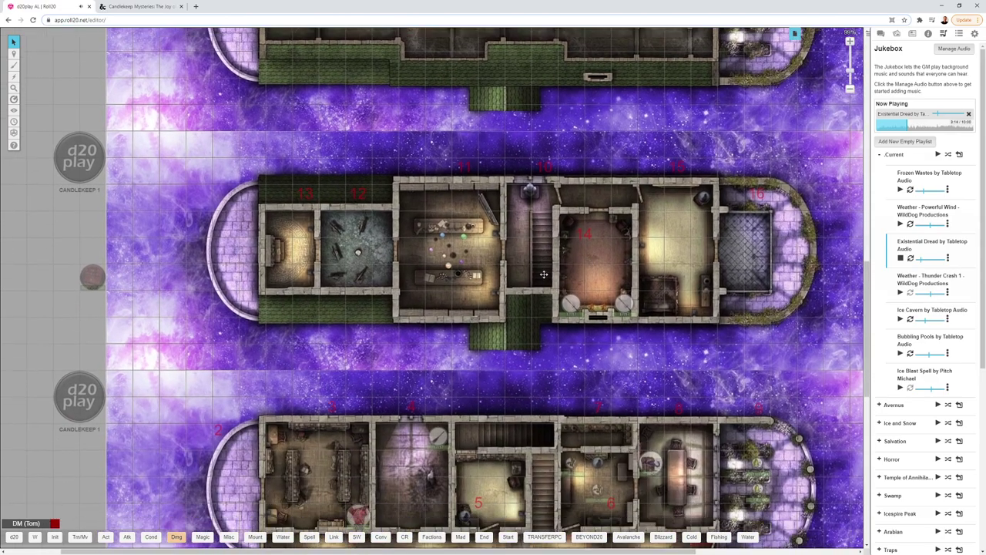
scroll(548, 328, "down", 6)
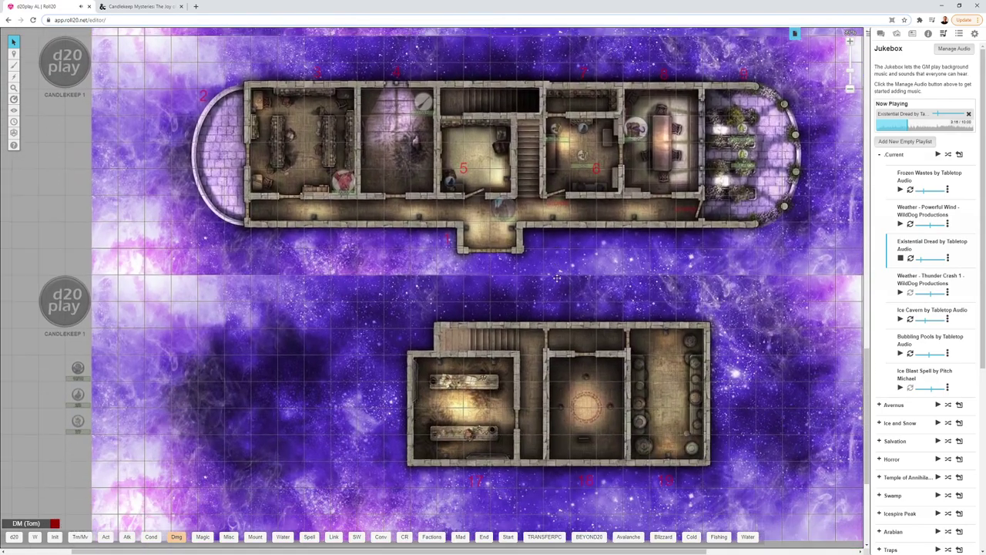
Zoom onto the upper ship and ping its corridor alcove to centre everyone's view there.
scroll(549, 360, "down", 3)
scroll(549, 360, "down", 2)
scroll(553, 356, "up", 1)
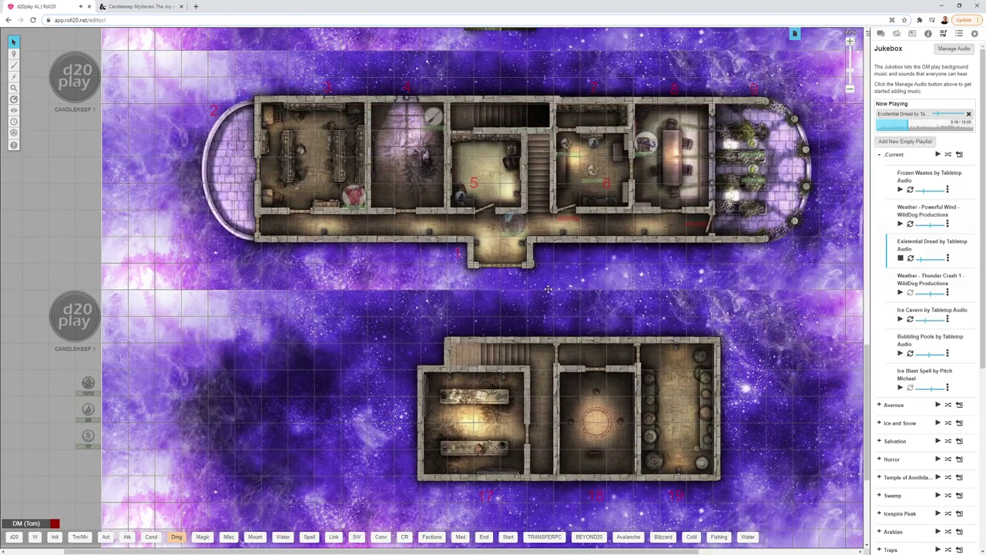
scroll(551, 298, "up", 3)
scroll(550, 298, "up", 3)
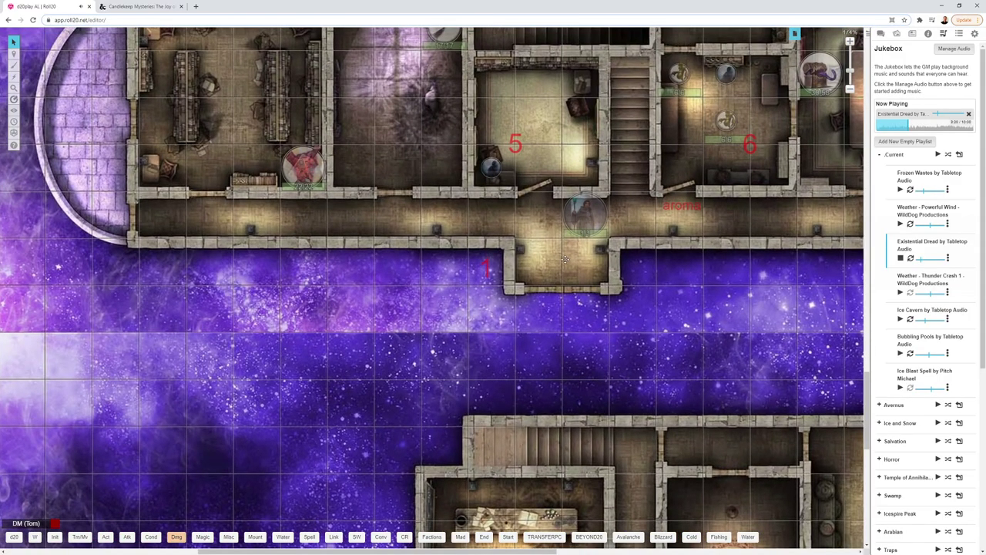
left_click(564, 260, "shift")
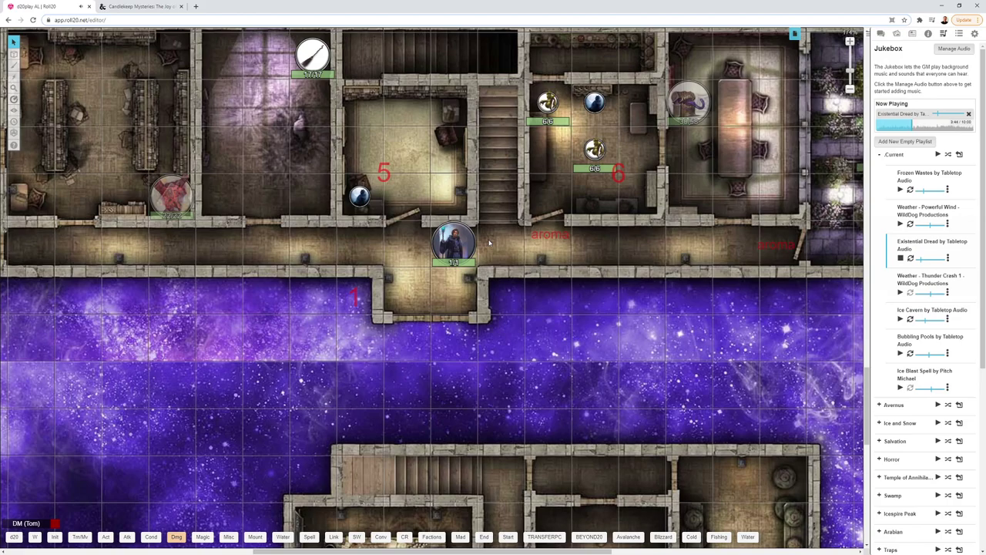
Zoom out and drag the hero token down from the corridor into the alcove by area 1.
scroll(511, 269, "down", 1)
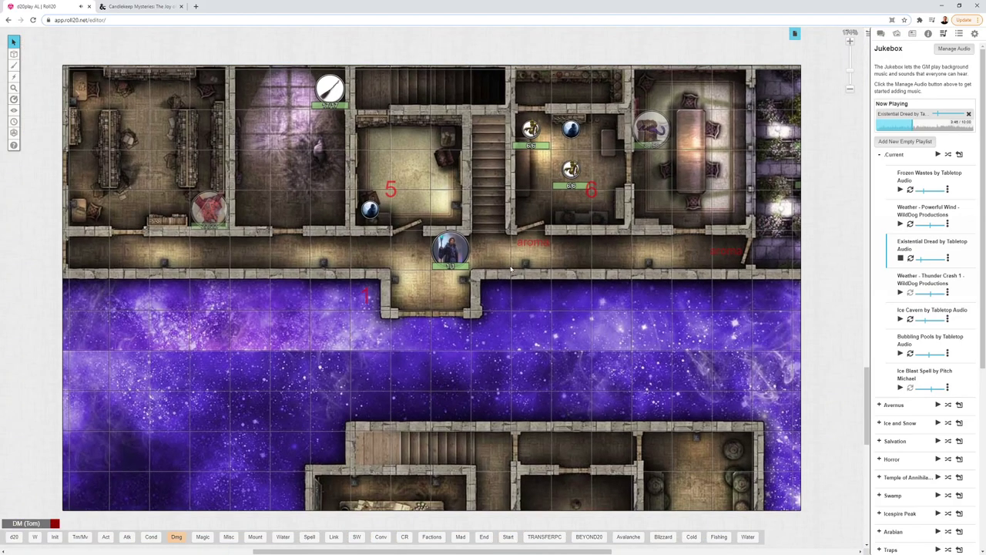
scroll(511, 269, "down", 2)
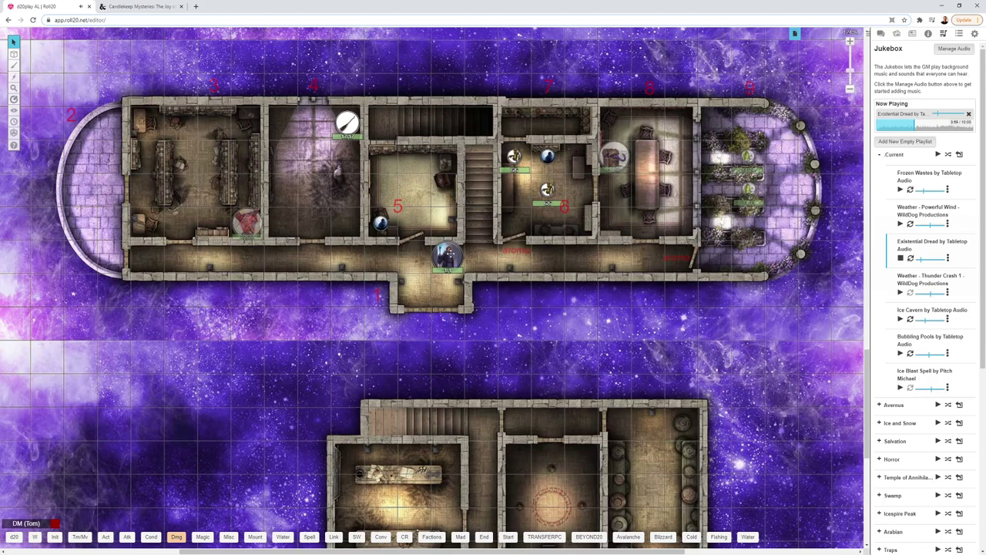
left_click(449, 253)
left_click_drag(449, 252, 447, 289)
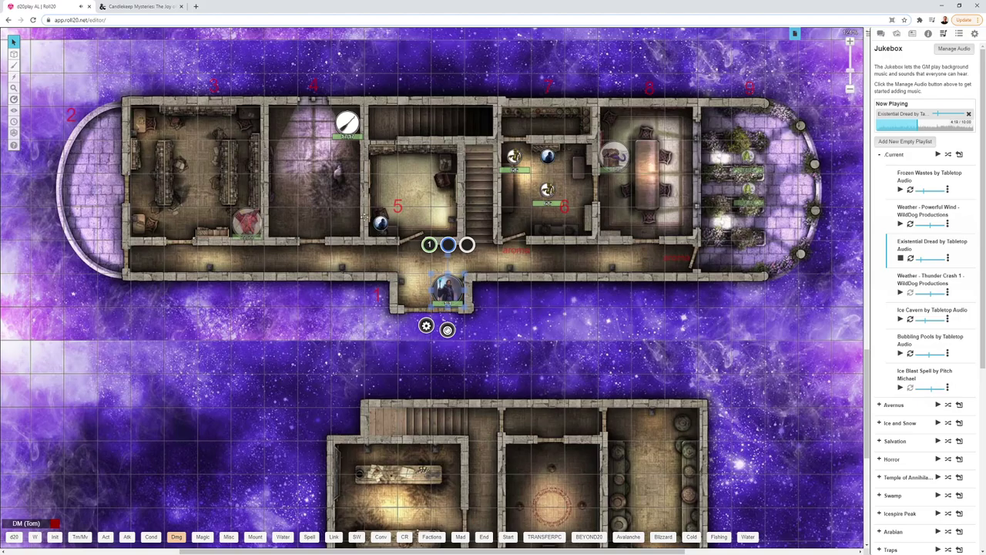
Pan and zoom to 250% over rooms 5 and 6 and the hero's alcove.
scroll(427, 245, "left", 3)
scroll(428, 245, "up", 1)
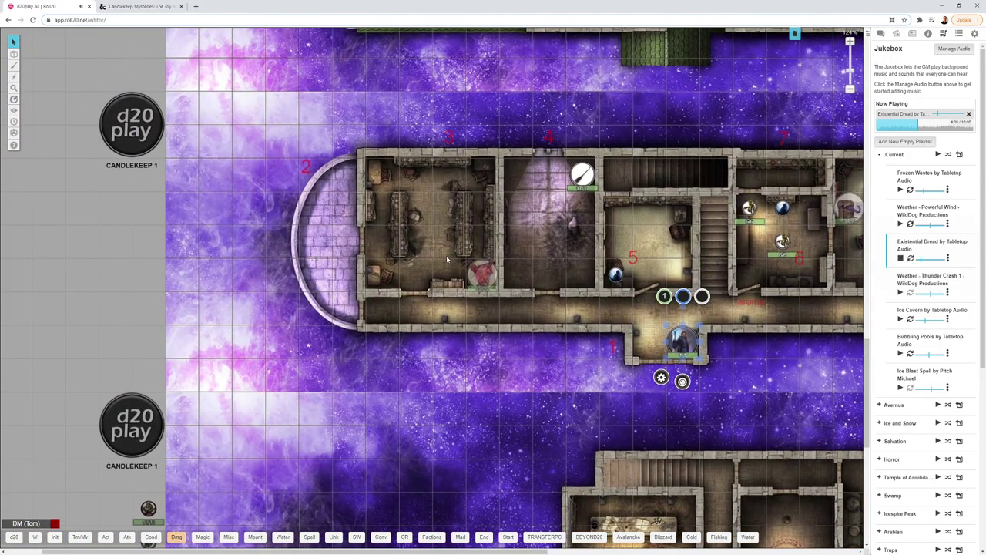
scroll(447, 255, "up", 4)
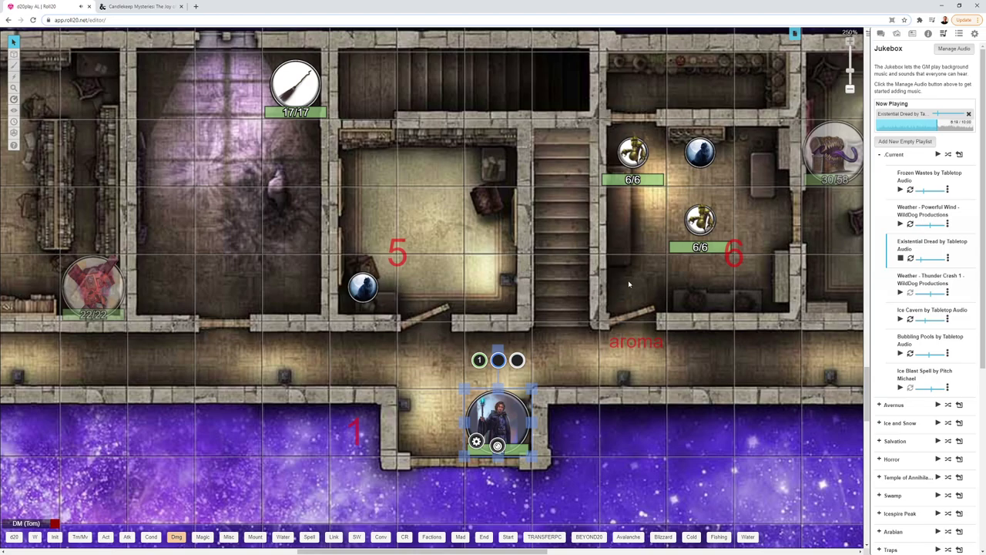
Pan east past room 5 toward the dining room and round garden at the ship's end.
left_click_drag(630, 284, 438, 278)
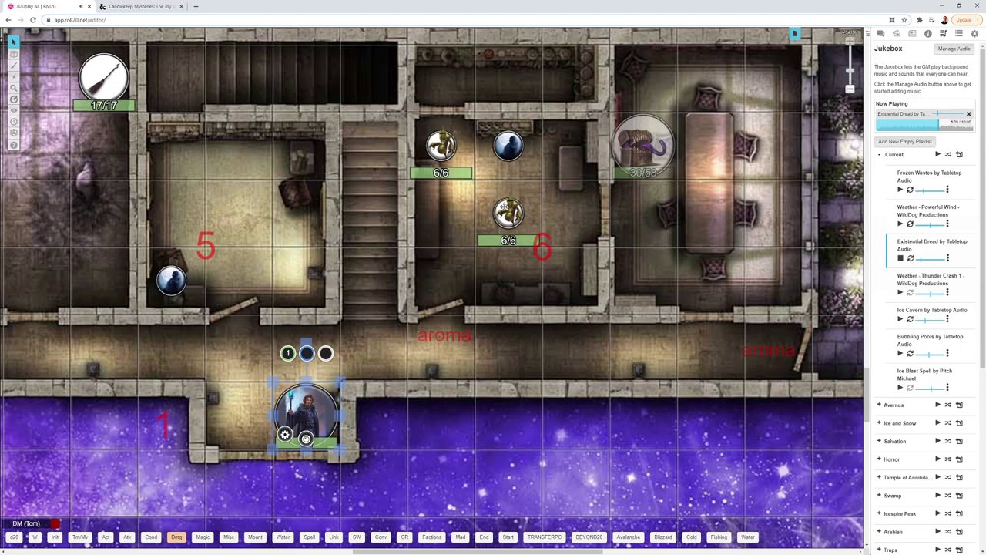
scroll(715, 359, "right", 4)
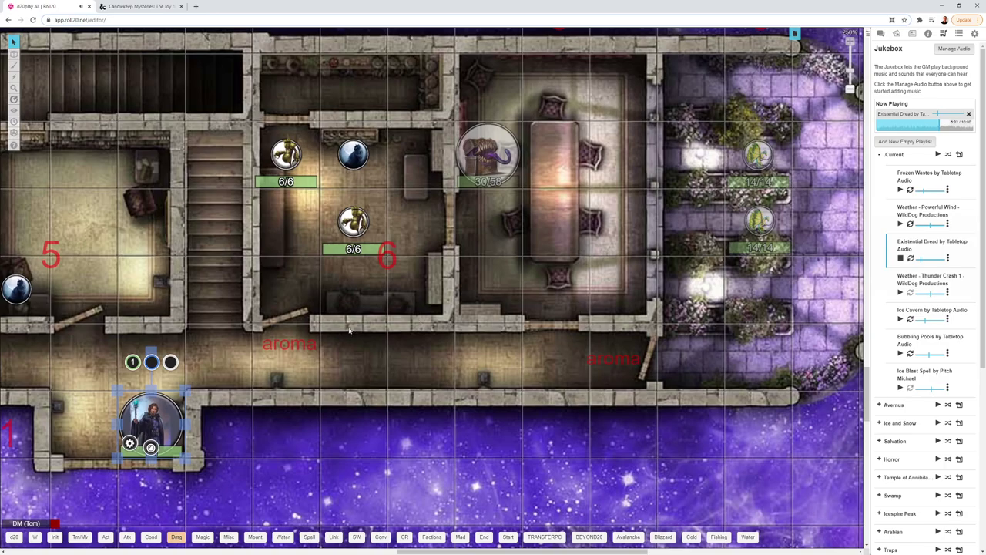
scroll(599, 326, "right", 3)
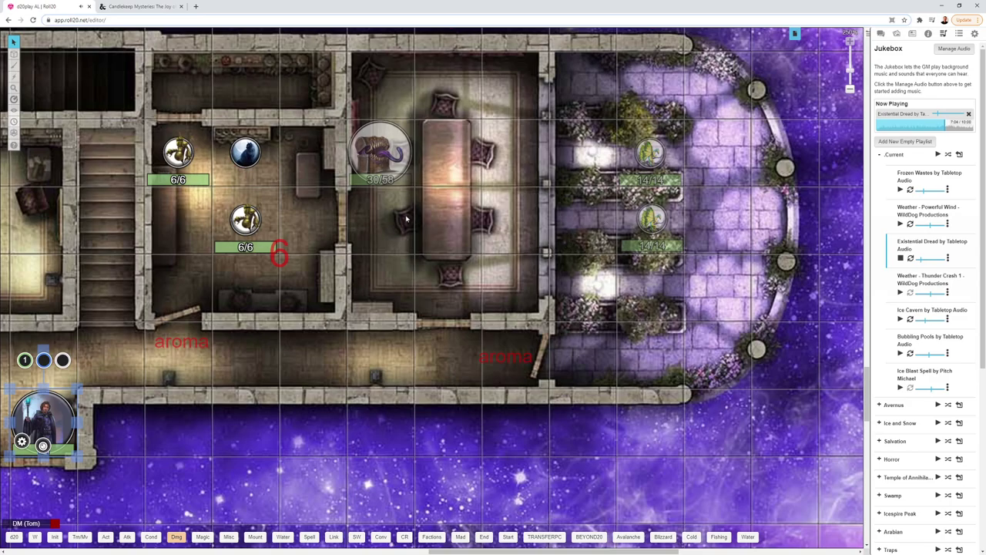
Pan over to the lower ship, check room 12, and centre rooms 13 and 12.
scroll(566, 245, "right", 10)
scroll(431, 291, "left", 5)
scroll(432, 292, "up", 4)
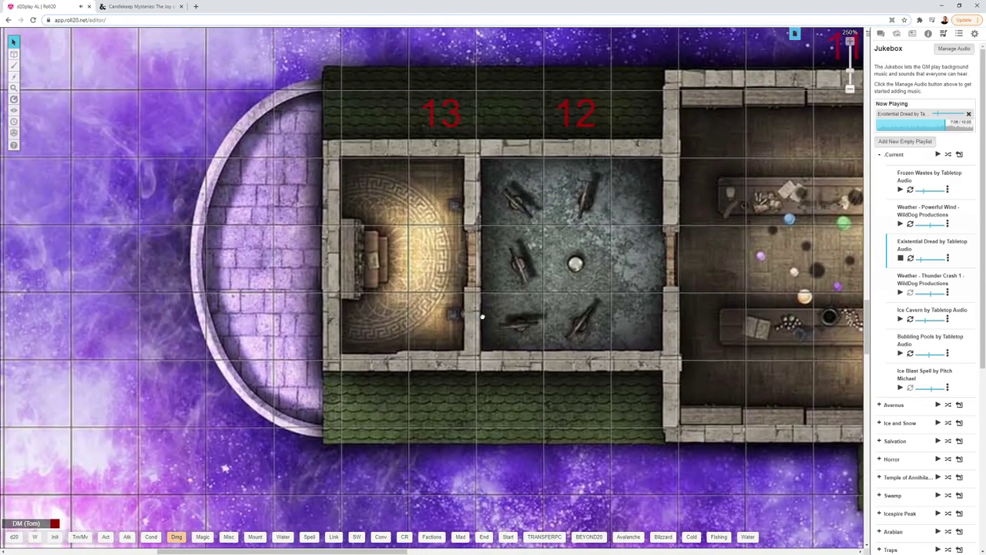
scroll(653, 241, "right", 3)
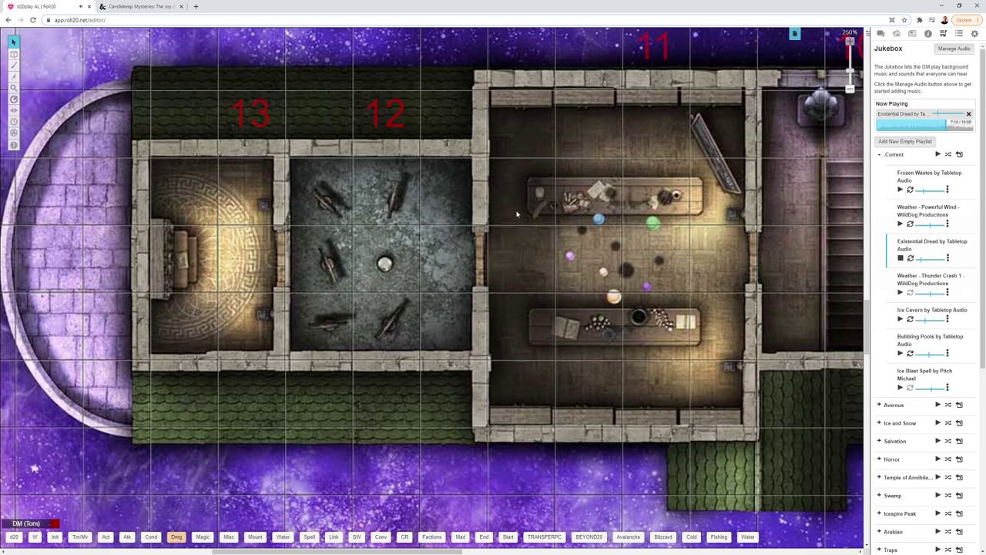
scroll(542, 195, "up", 10)
scroll(648, 383, "up", 3)
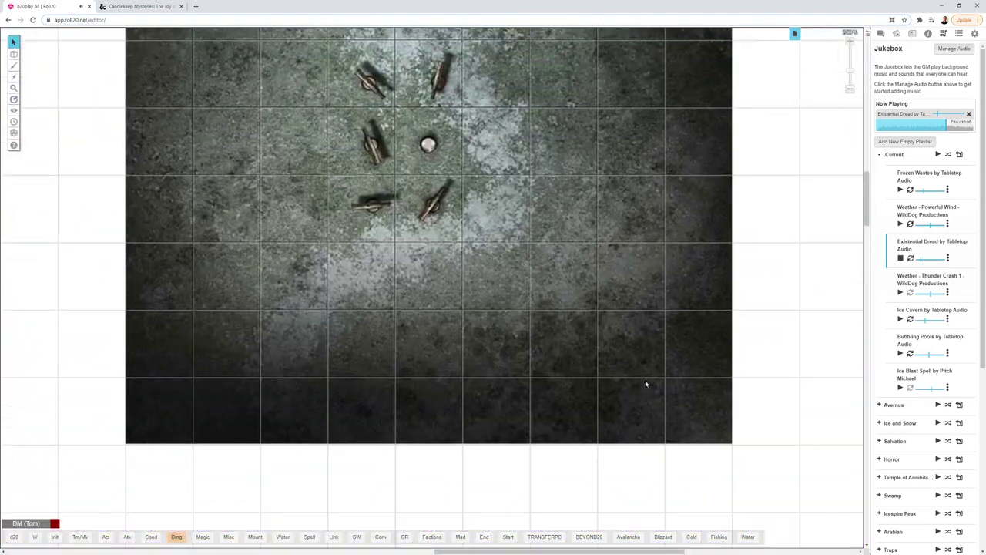
scroll(647, 382, "up", 5)
scroll(647, 382, "left", 2)
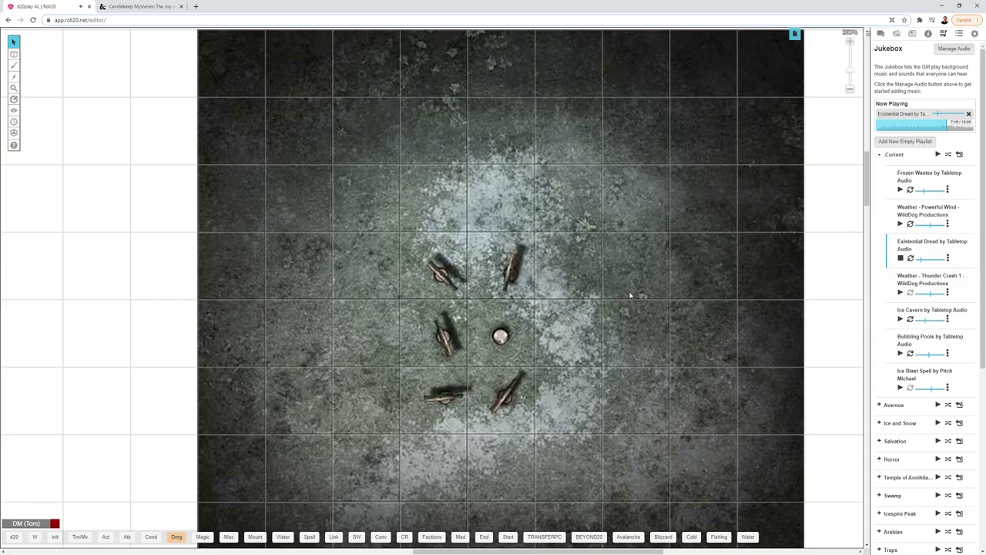
scroll(611, 165, "down", 5)
scroll(611, 165, "left", 2)
scroll(610, 164, "down", 10)
scroll(571, 224, "left", 2)
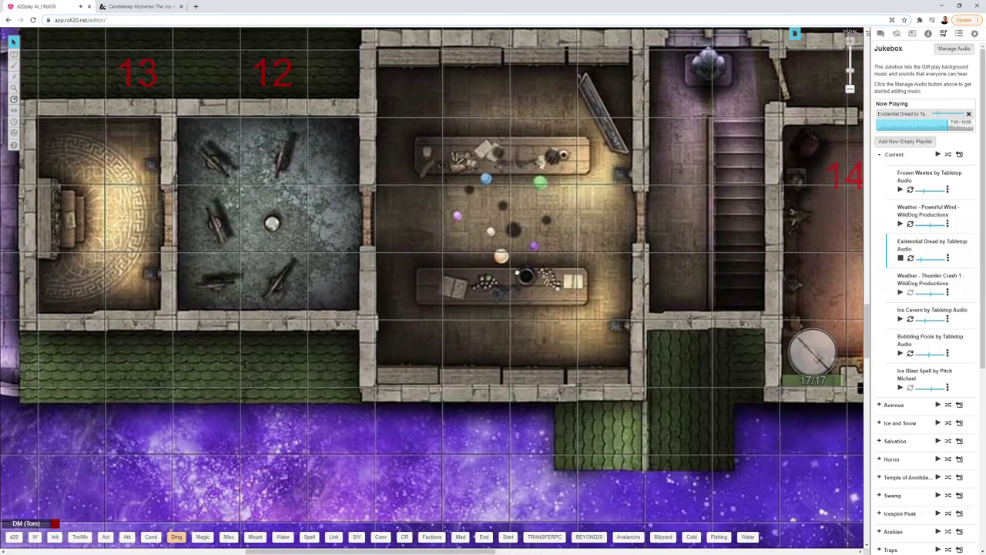
scroll(422, 228, "left", 5)
scroll(422, 228, "up", 1)
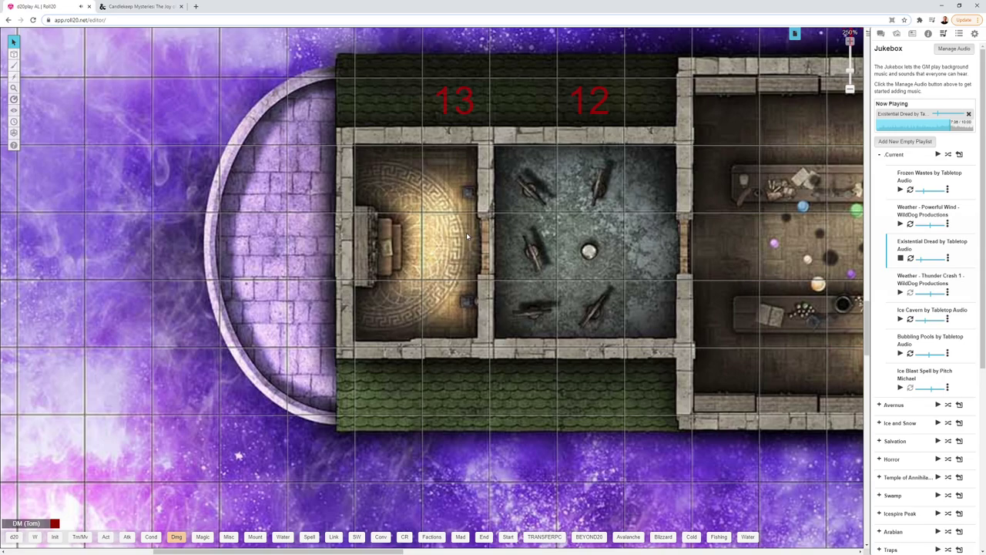
Place the 45/45 bookshelf token in room 13, then pan to rooms 11 and 14.
scroll(232, 293, "left", 4)
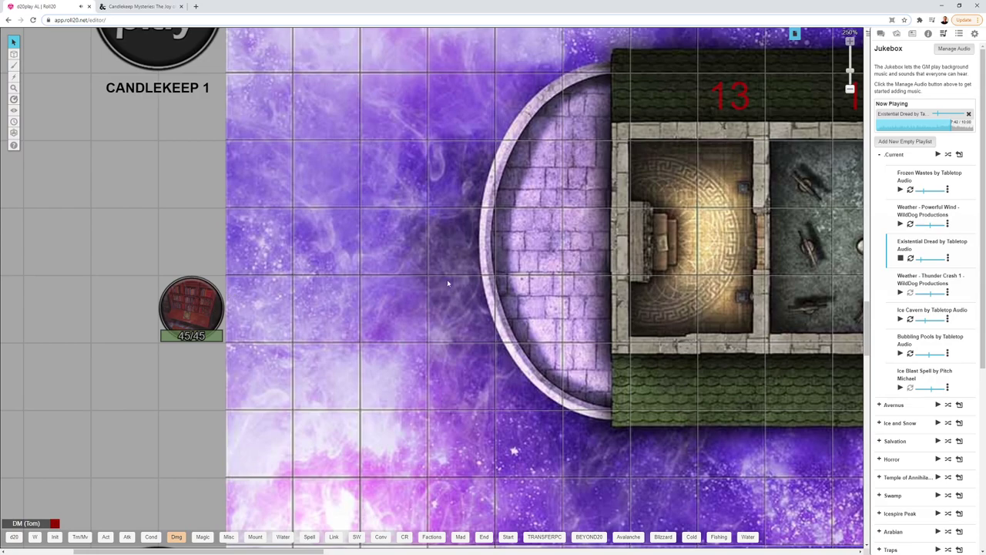
left_click_drag(218, 310, 689, 240)
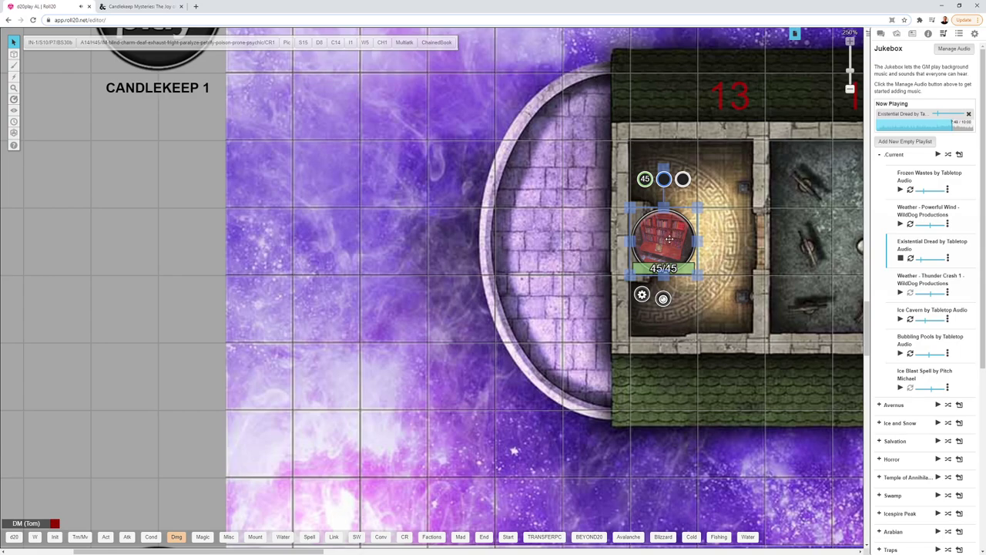
left_click_drag(669, 245, 114, 259)
left_click_drag(656, 265, 399, 305)
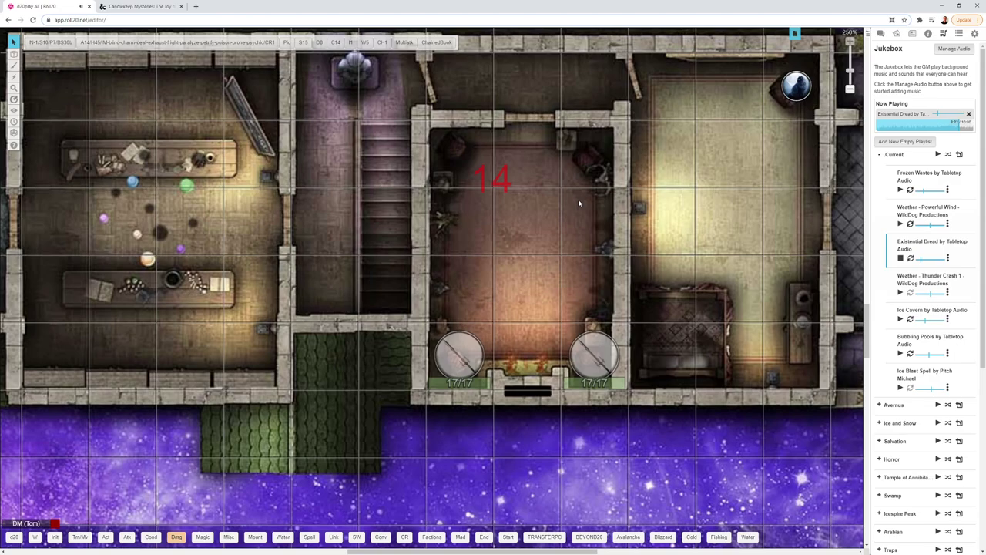
Pan the battlemap so mansion rooms 17, 18 and 19 are in view.
scroll(645, 277, "right", 5)
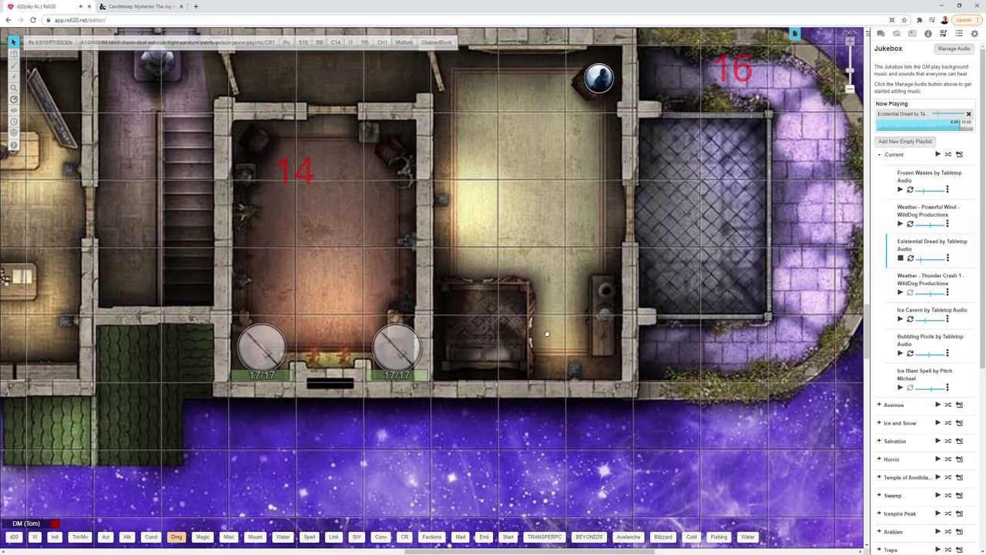
scroll(544, 304, "up", 2)
scroll(532, 320, "down", 2)
scroll(531, 333, "down", 10)
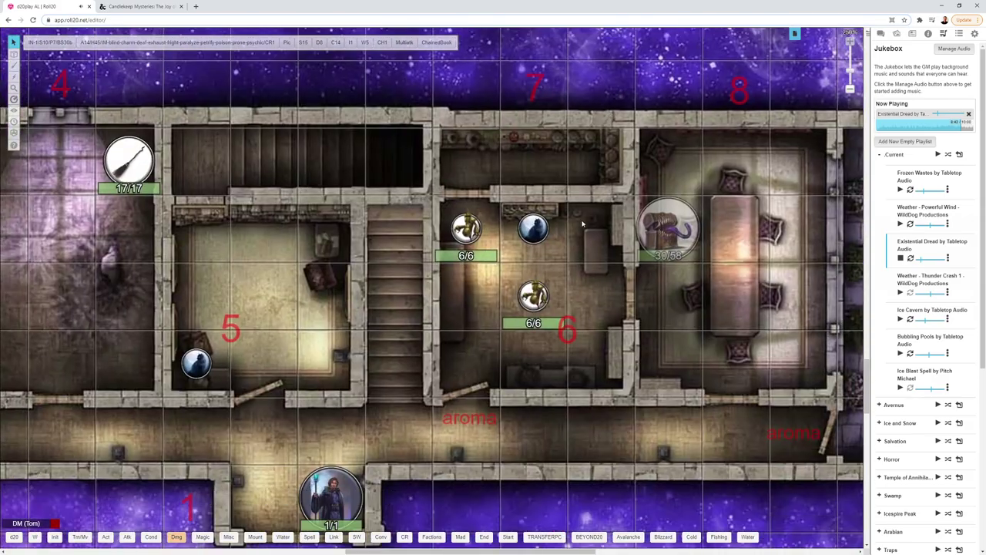
scroll(581, 228, "down", 12)
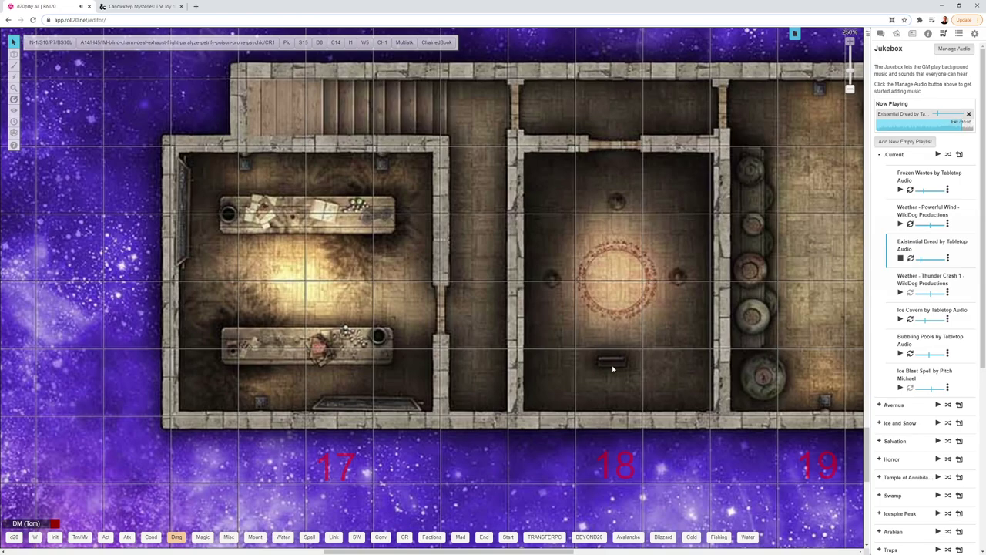
left_click_drag(613, 369, 524, 345)
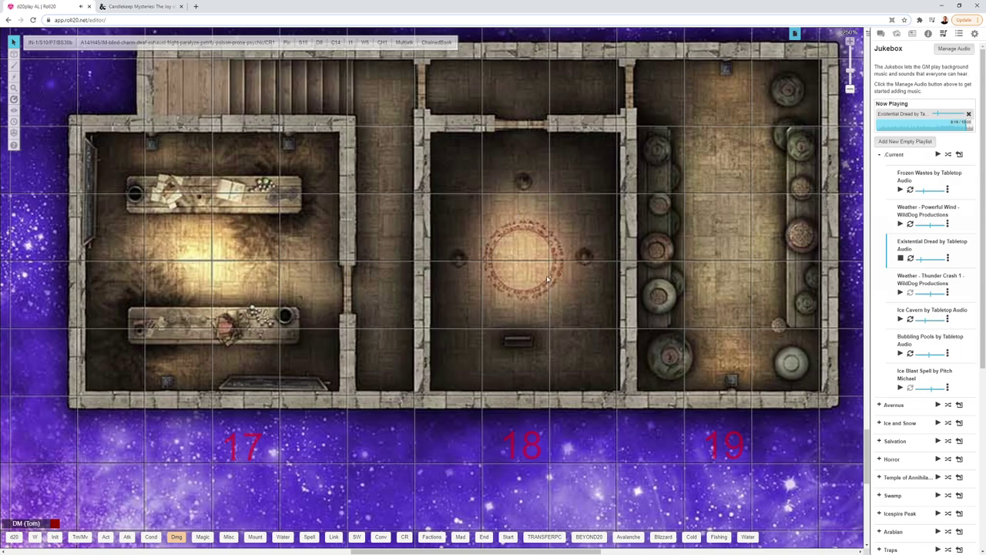
scroll(529, 326, "right", 5)
scroll(462, 346, "up", 2)
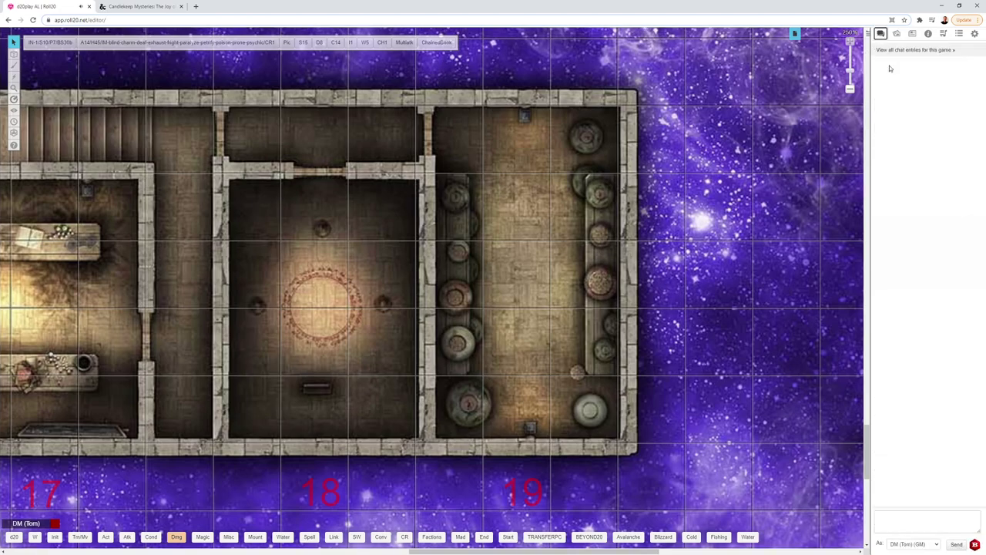
Show the chat log, select the d20play logo token, and post the Preserved Menagerie description via M19.
left_click(881, 34)
scroll(501, 270, "right", 10)
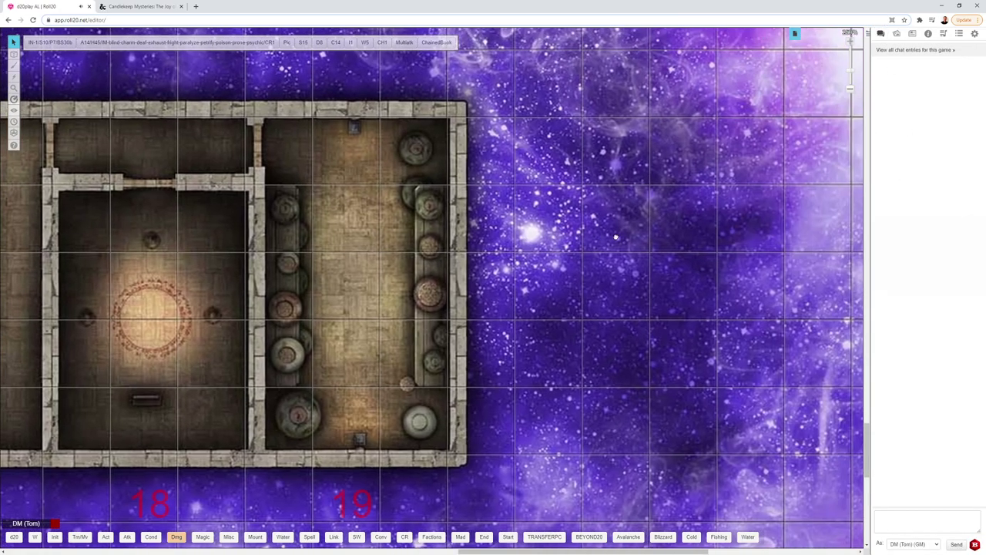
scroll(502, 270, "up", 3)
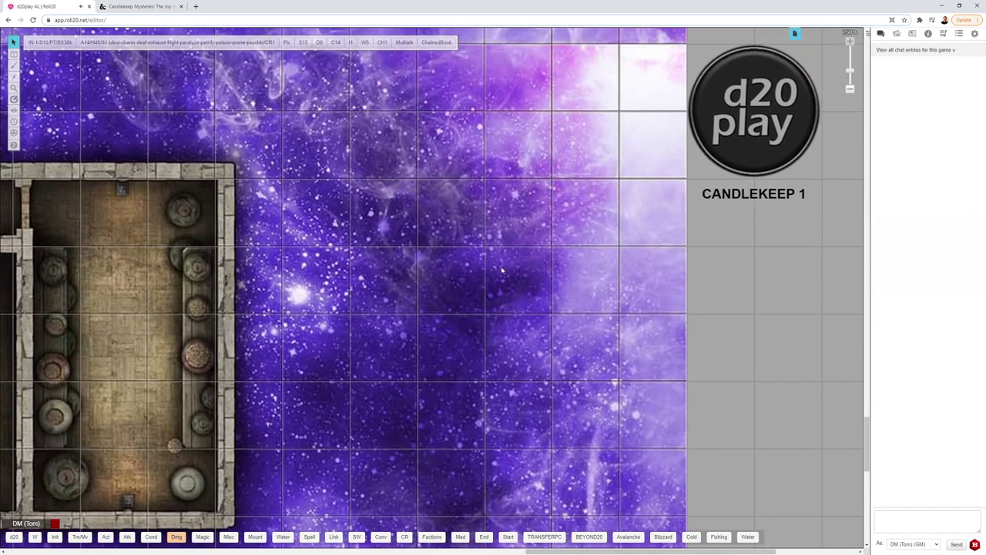
left_click(769, 98)
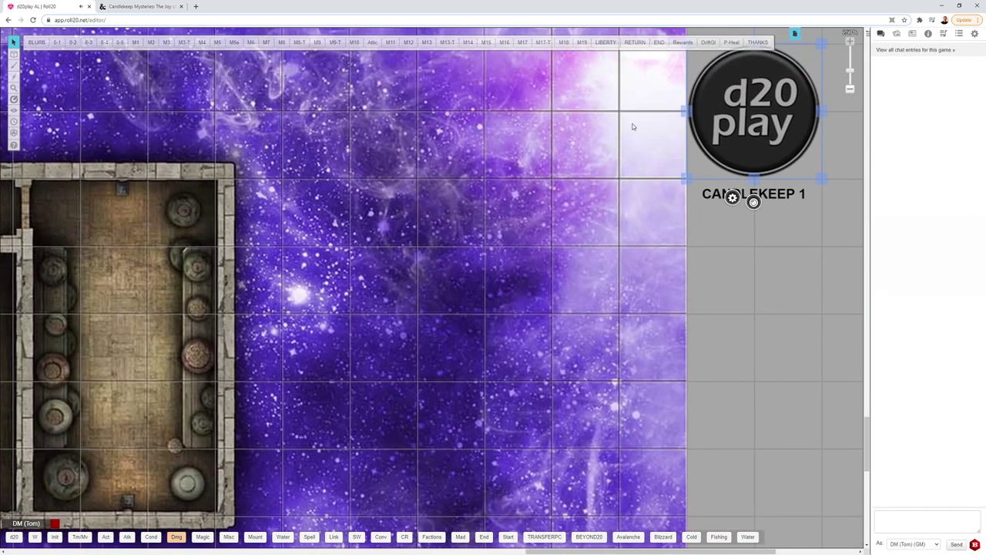
left_click(582, 44)
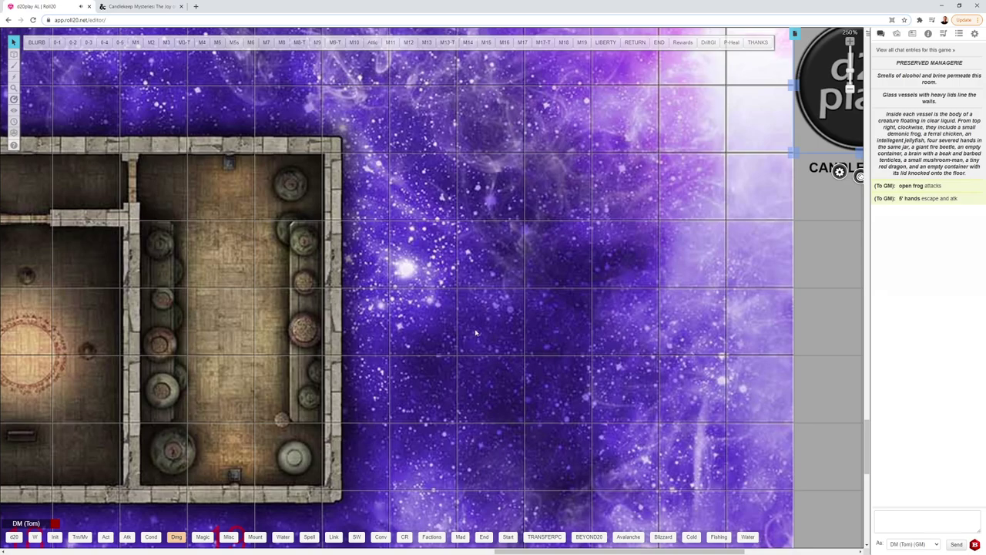
Tour mansion rooms 5–9, then zoom out to about 170% on the Candlekeep study map with the Imp.
scroll(474, 336, "down", 6)
scroll(474, 336, "left", 4)
scroll(540, 351, "up", 4)
scroll(563, 358, "up", 2)
scroll(571, 293, "left", 4)
scroll(617, 232, "up", 10)
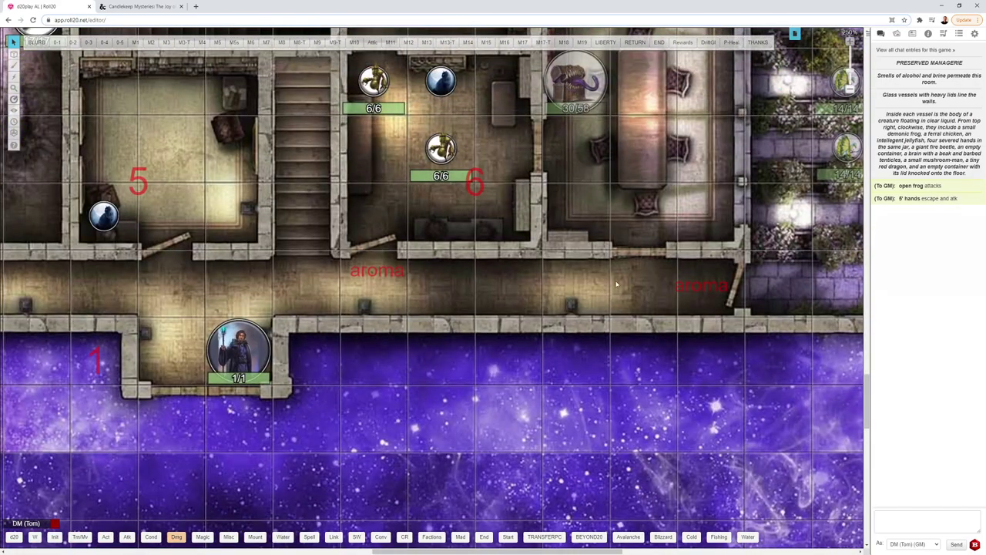
scroll(583, 316, "up", 2)
scroll(583, 316, "right", 2)
scroll(630, 236, "up", 2)
scroll(631, 236, "right", 3)
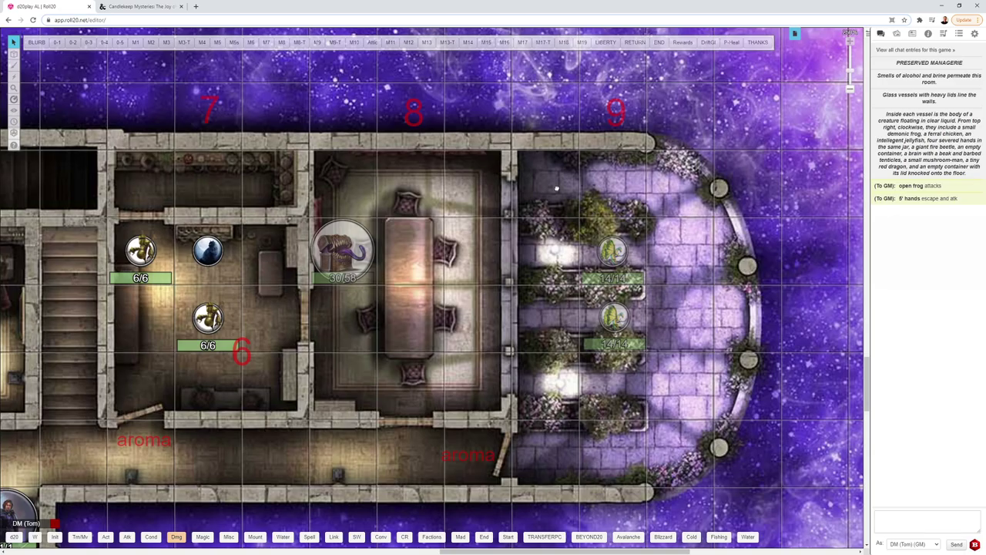
scroll(553, 274, "down", 10)
scroll(614, 403, "up", 3)
scroll(615, 404, "down", 3)
scroll(539, 378, "up", 8)
scroll(473, 354, "down", 2)
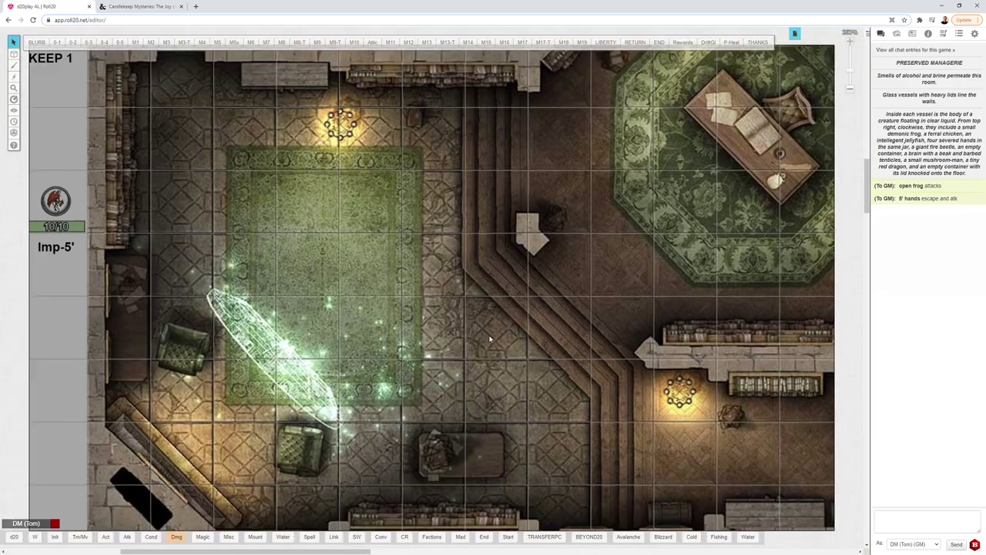
scroll(549, 266, "down", 2)
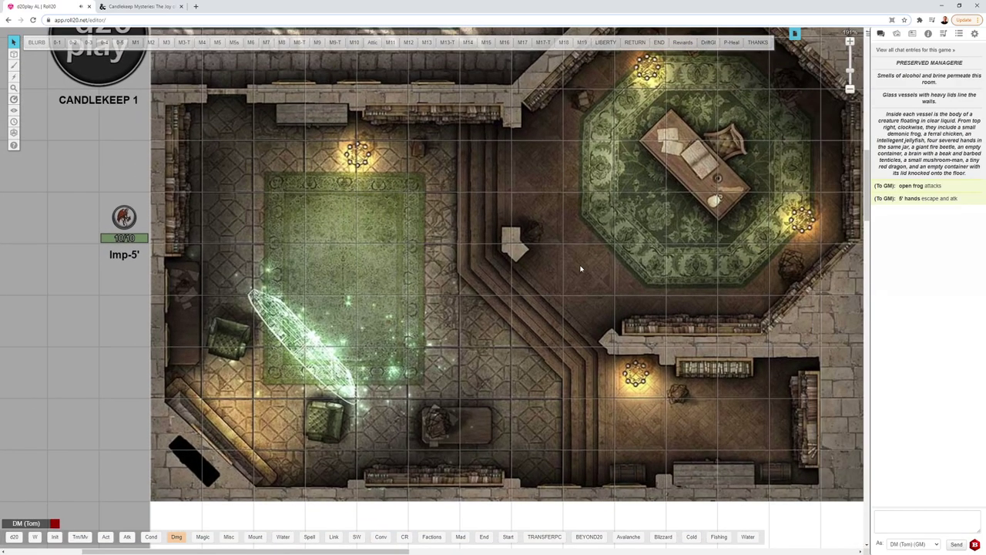
scroll(581, 268, "up", 1)
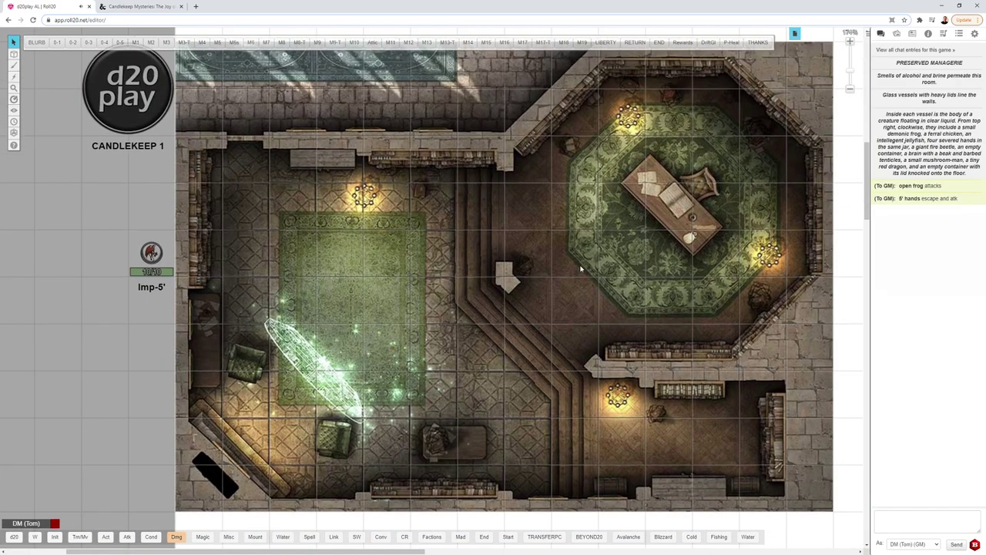
scroll(631, 276, "right", 1)
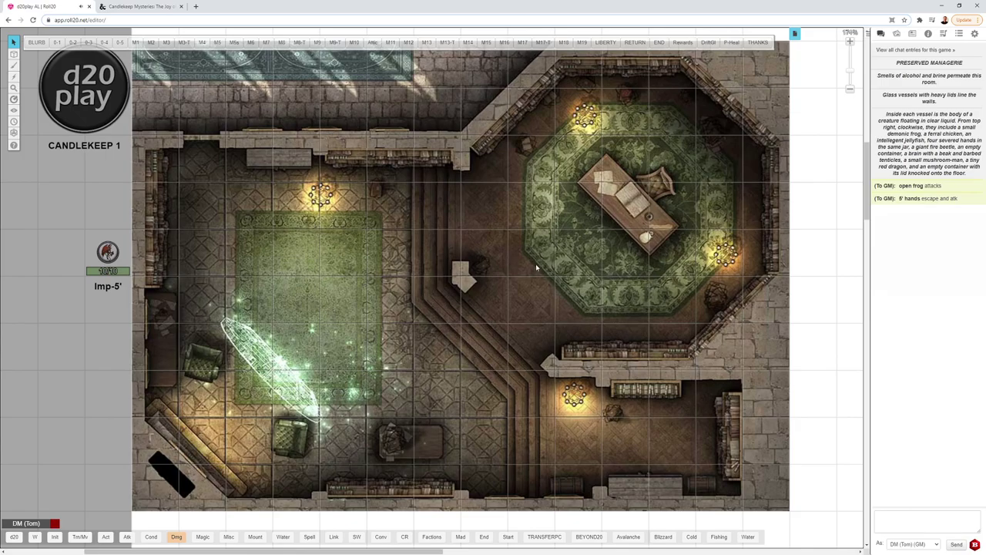
Scroll up past the study map to the Candlekeep Mysteries 1 title card and castle image.
scroll(565, 262, "up", 5)
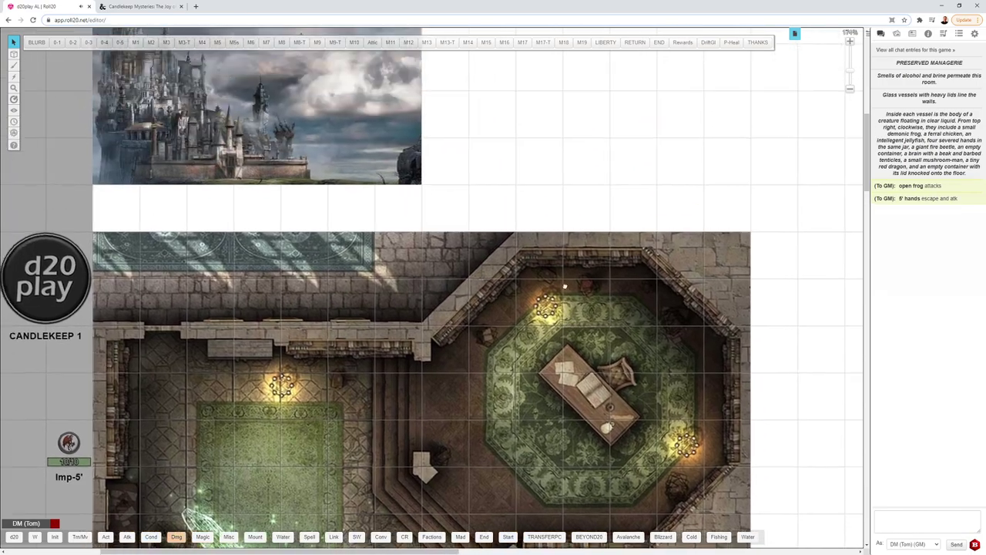
scroll(567, 297, "up", 6)
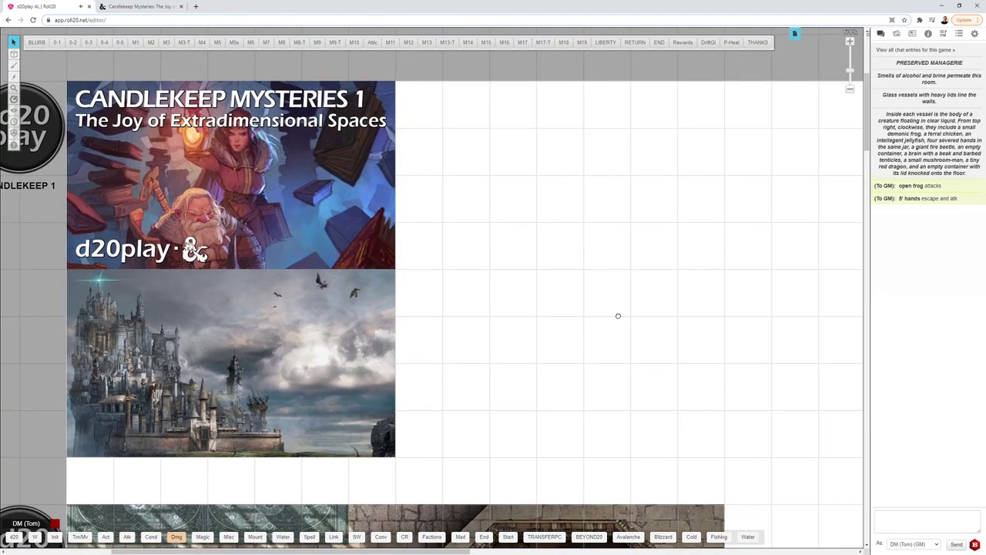
scroll(610, 316, "down", 10)
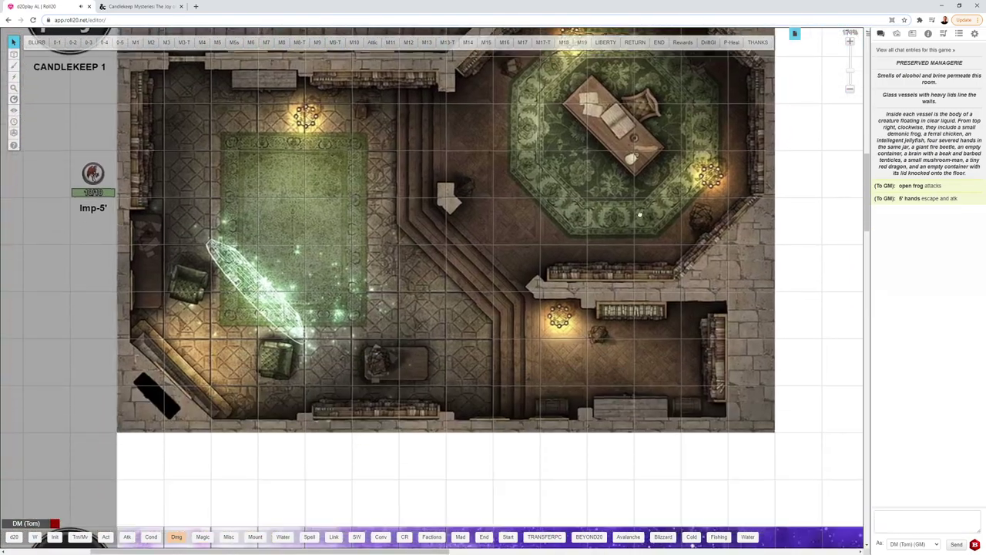
scroll(640, 214, "up", 1)
scroll(637, 288, "up", 6)
scroll(636, 288, "up", 2)
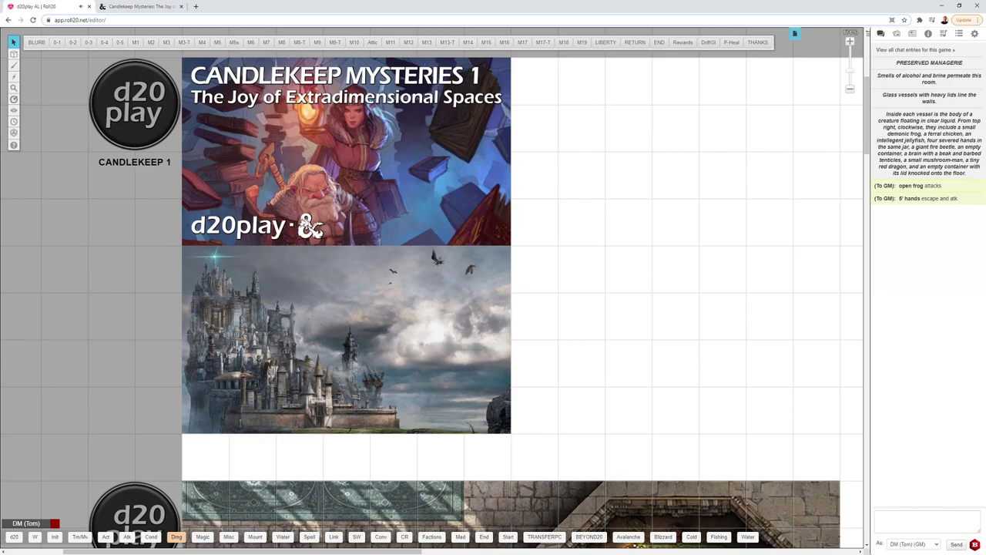
Zoom out and scroll down past the study map and snowy battlemap to the four mansion floors.
scroll(605, 323, "down", 4)
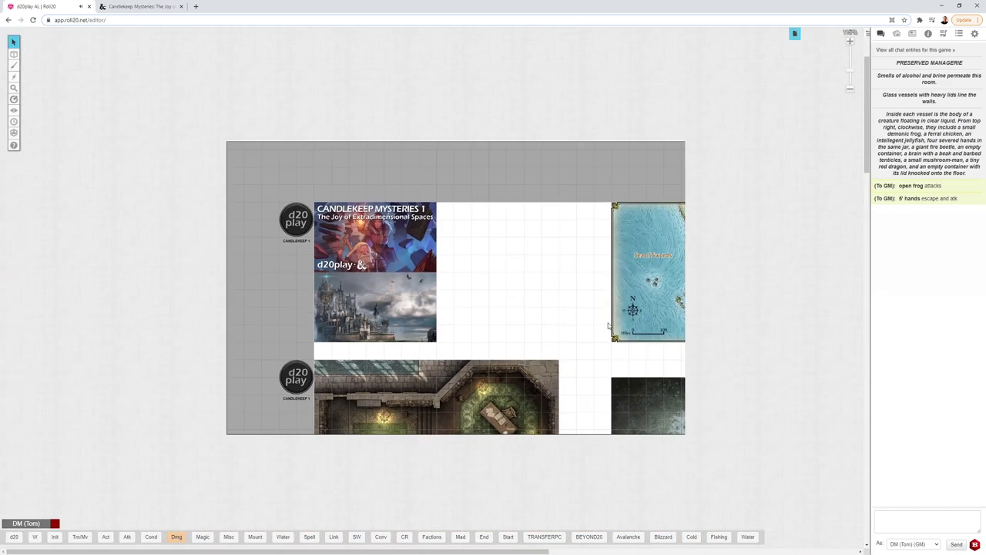
scroll(438, 343, "down", 5)
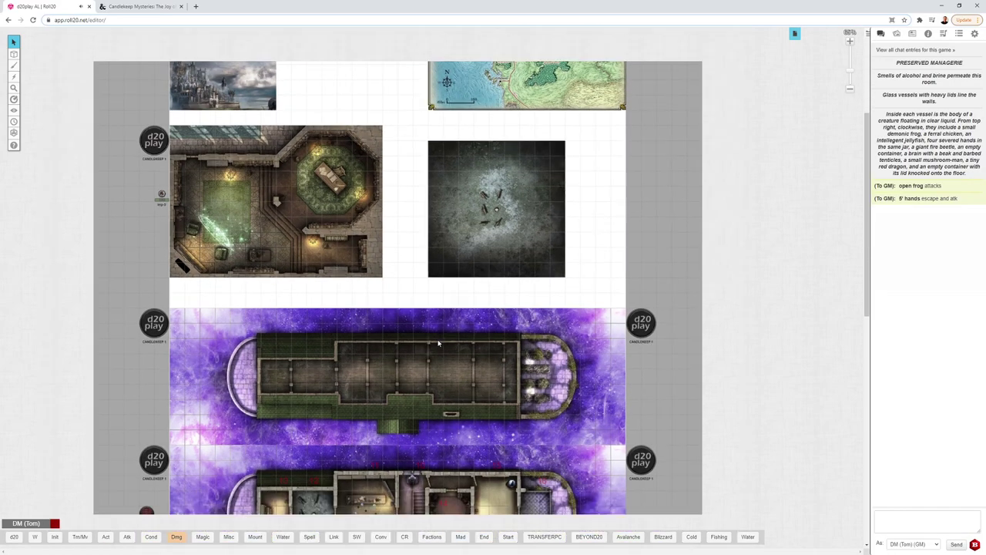
scroll(439, 343, "down", 5)
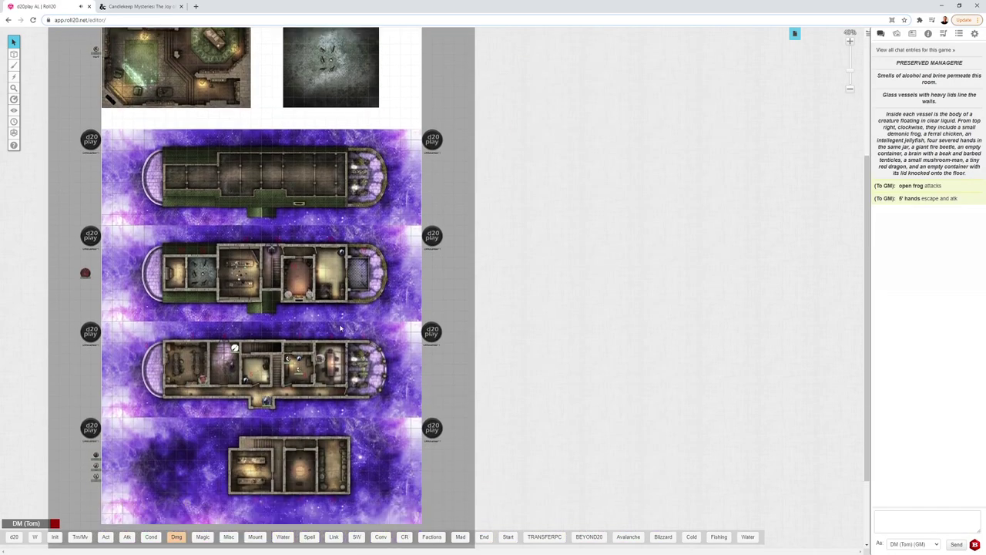
scroll(340, 327, "down", 1)
scroll(340, 328, "up", 5)
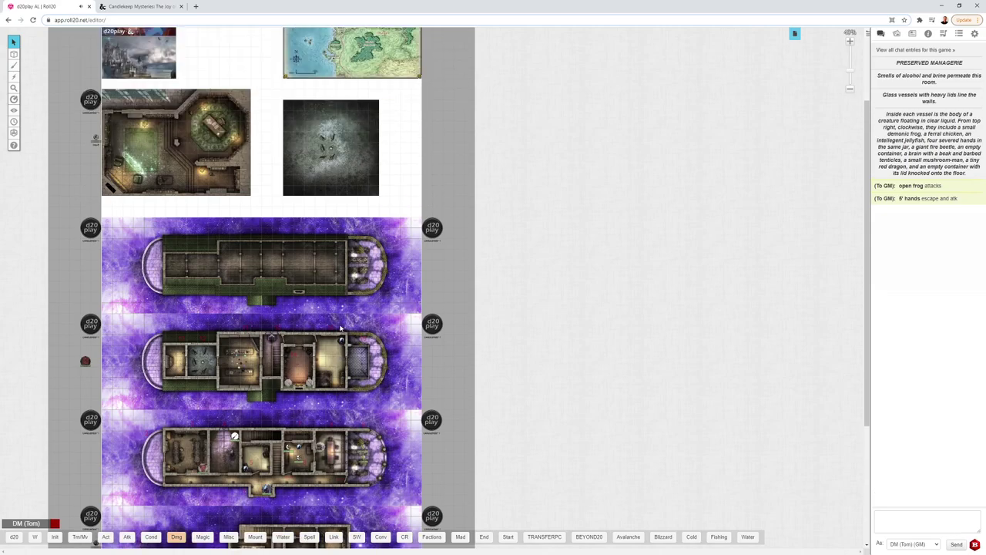